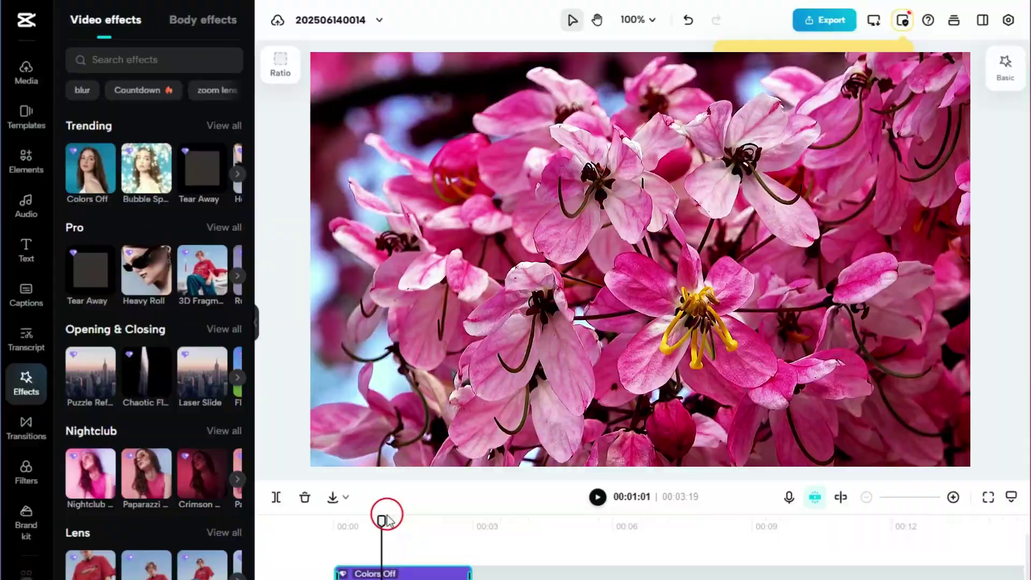
Step: Scrub the CapCut flower clip with the Colors Off effect forward to about 00:02:27
left_click_drag(387, 513, 468, 520)
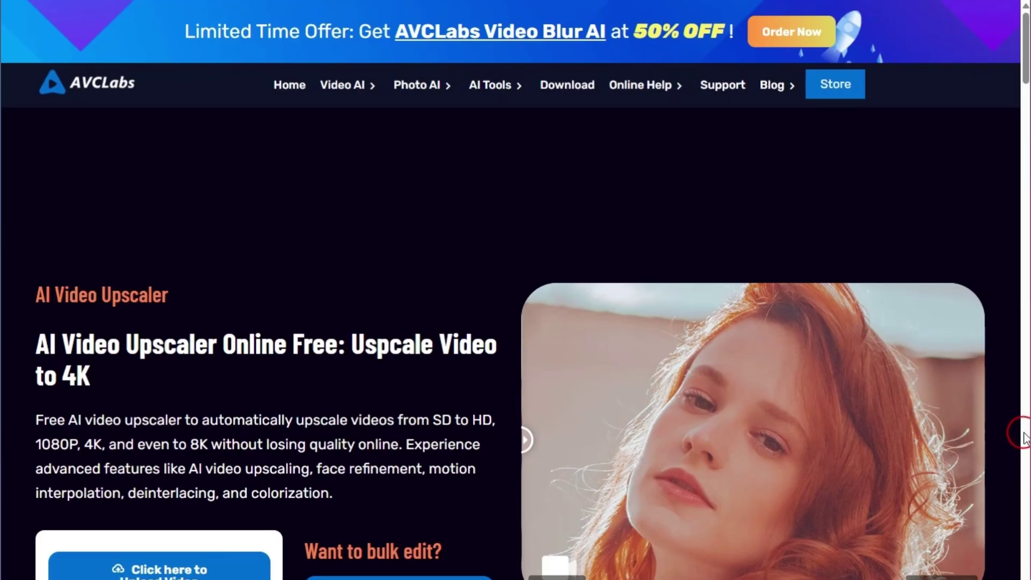
Step: Scroll the AVCLabs upscaler page and compare the sunflower clip before and after upscaling
scroll(1024, 436, "down", 4)
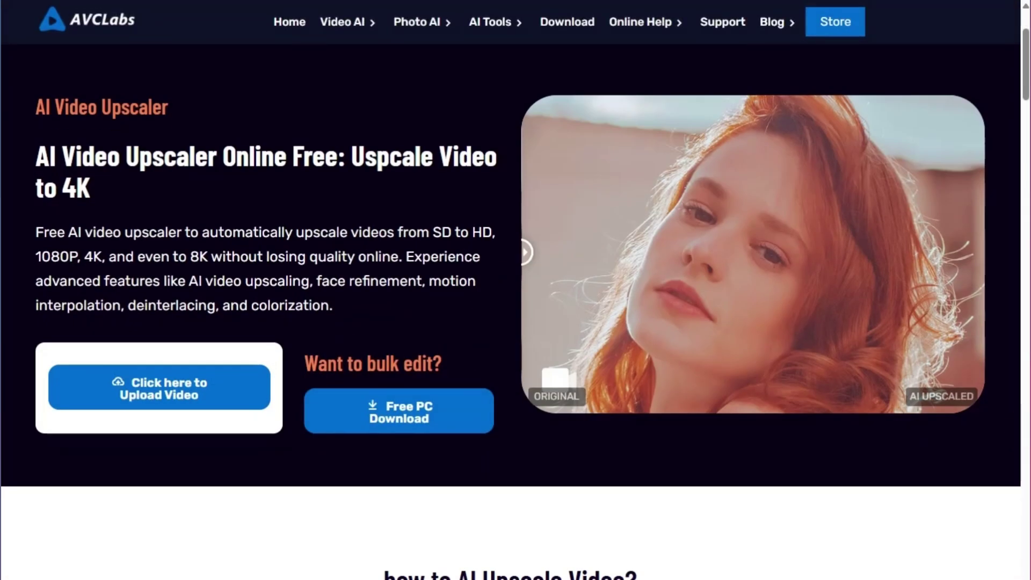
left_click_drag(737, 314, 969, 300)
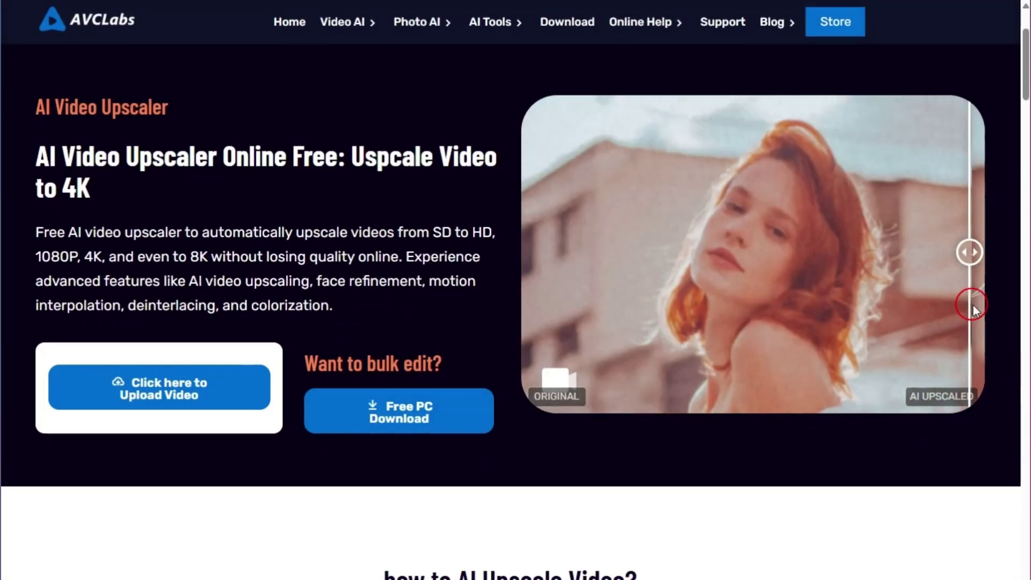
scroll(969, 299, "down", 4)
scroll(510, 290, "down", 4)
scroll(510, 290, "down", 4)
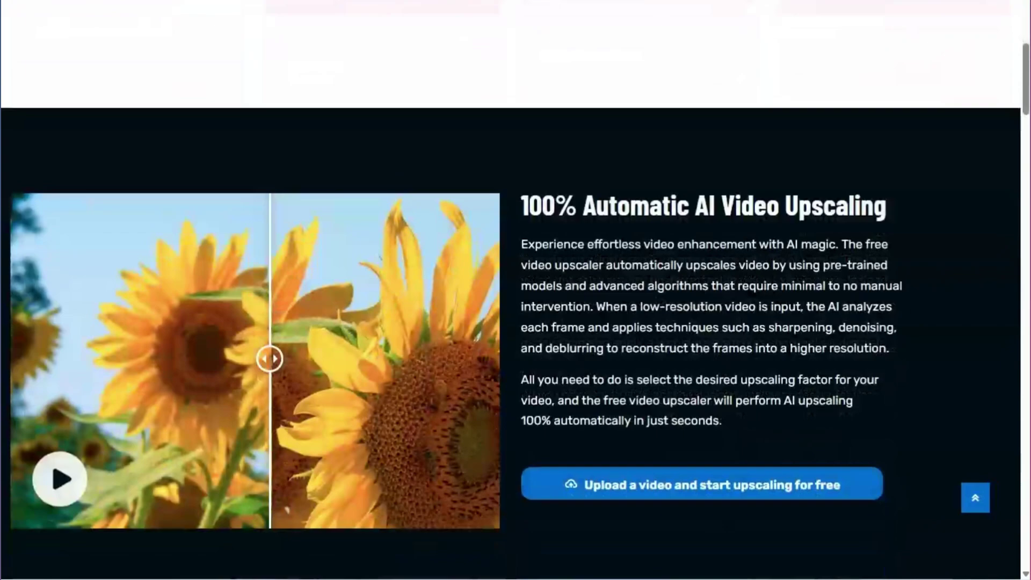
mouse_move(398, 304)
left_mouse_down()
mouse_move(31, 388)
mouse_move(200, 383)
left_mouse_up()
Step: Compare the blurry face before and after restoration, then return to the download options
scroll(1015, 361, "down", 10)
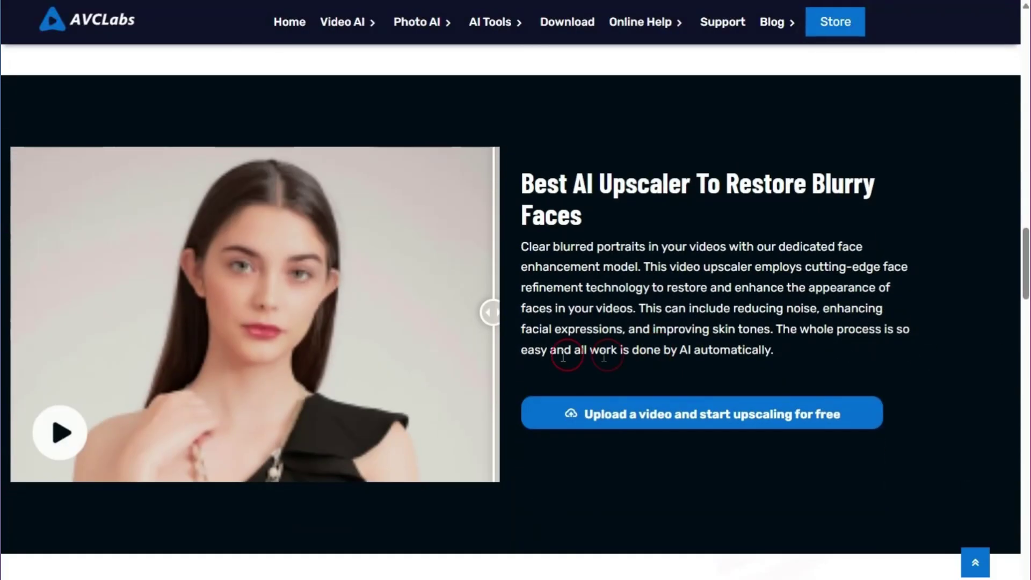
mouse_move(479, 352)
left_mouse_down()
mouse_move(138, 361)
mouse_move(7, 380)
mouse_move(321, 385)
mouse_move(419, 312)
left_mouse_up()
scroll(1020, 416, "up", 5)
scroll(1019, 416, "up", 5)
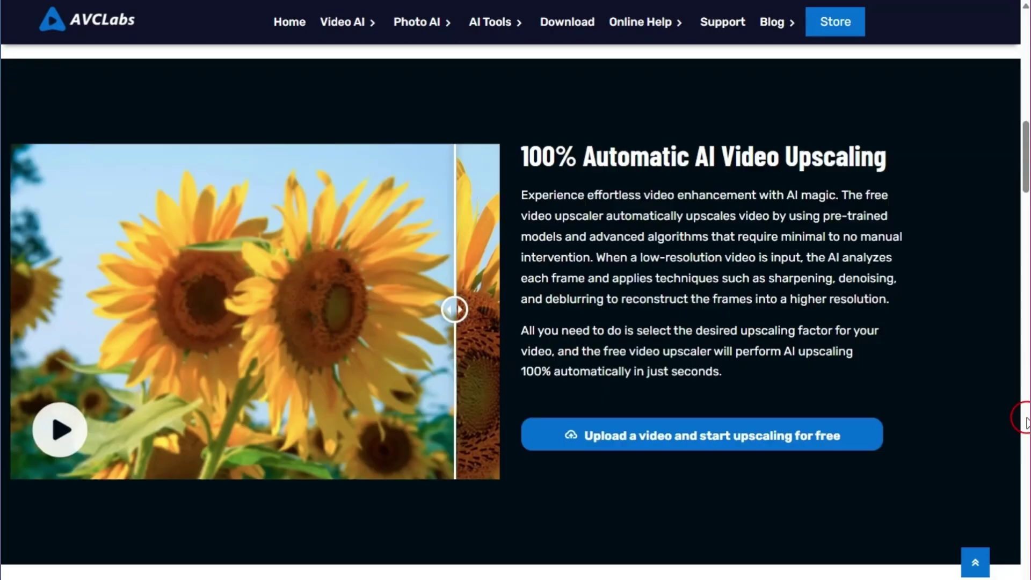
scroll(1022, 414, "up", 5)
scroll(1022, 416, "down", 3)
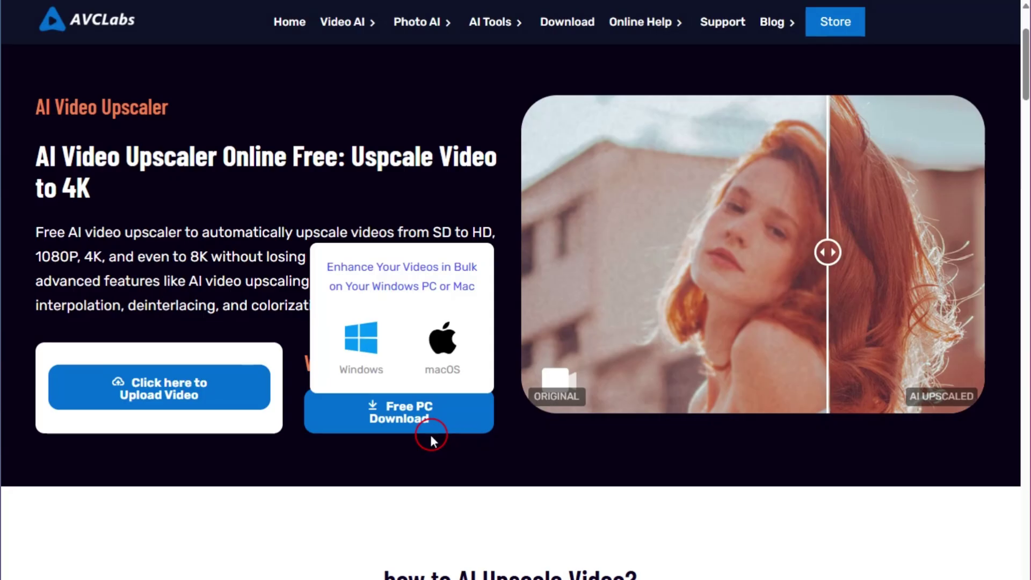
Step: Download the Windows installer enhancerai_setup_stable.exe and load a video into Video Enhancer AI
left_click(355, 348)
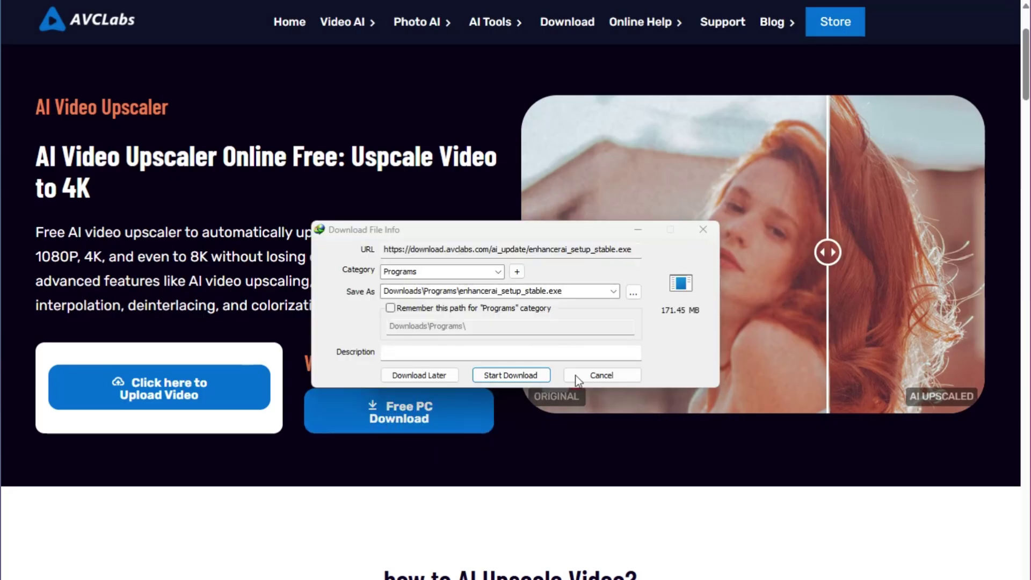
left_click(541, 376)
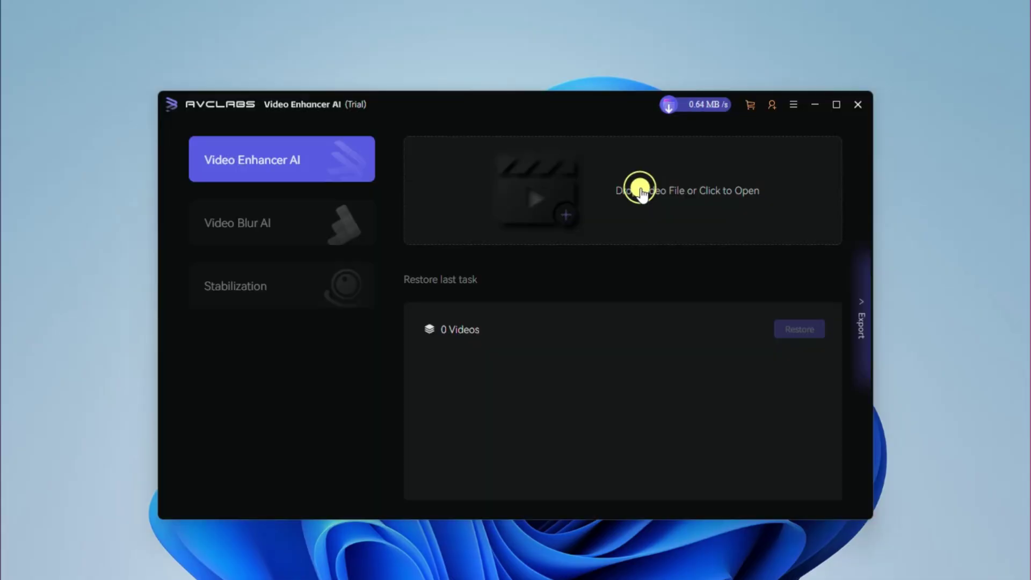
left_click(640, 189)
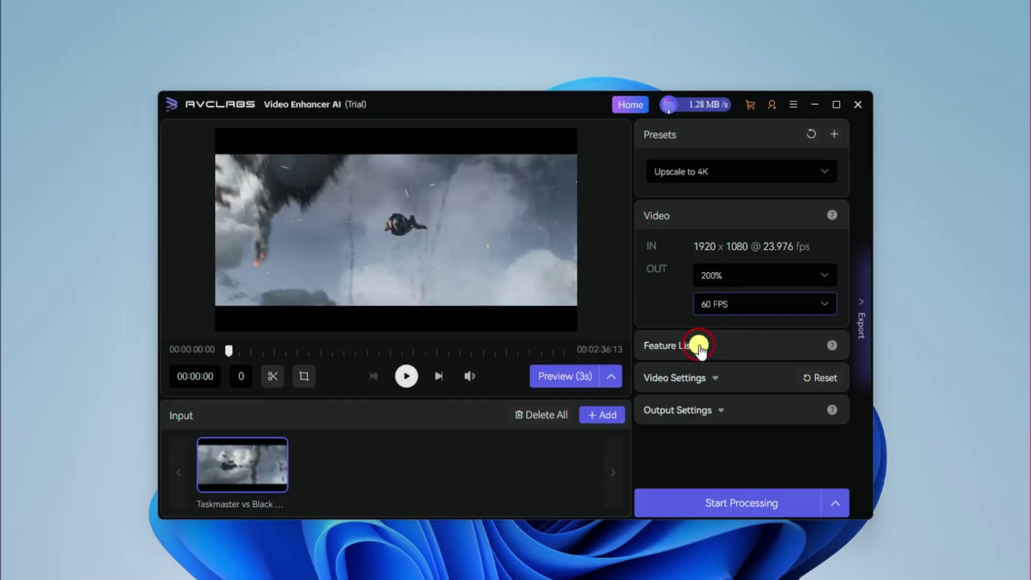
Step: Review the AI Enhancement models and choose a processing preset
left_click(691, 345)
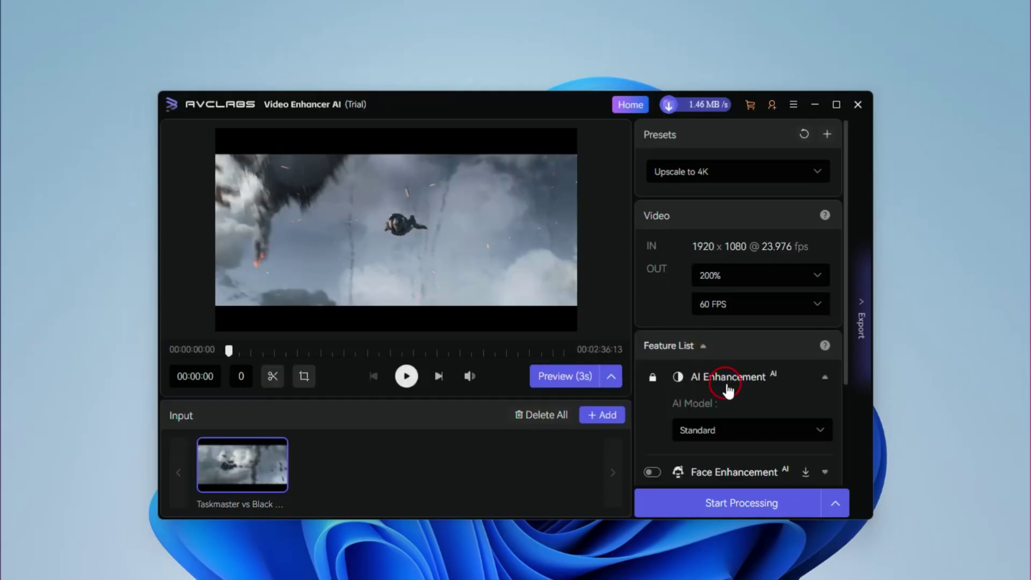
scroll(736, 365, "down", 3)
left_click(758, 297)
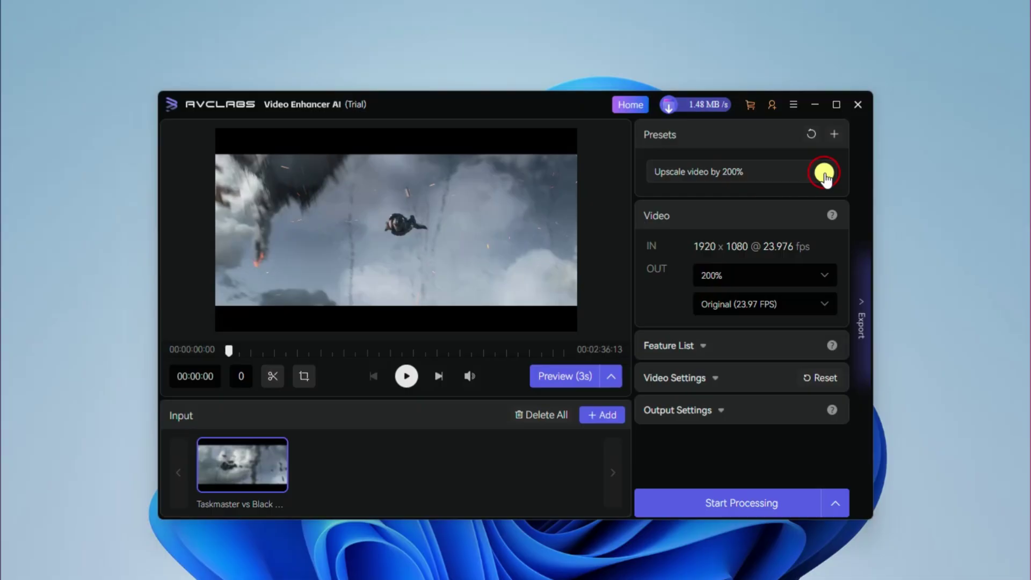
left_click(824, 172)
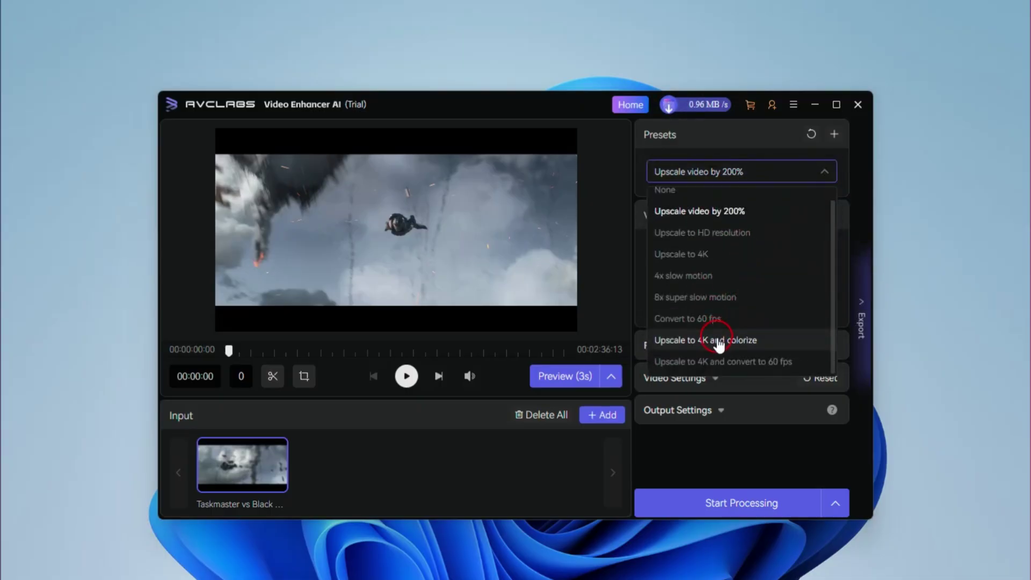
left_click(749, 318)
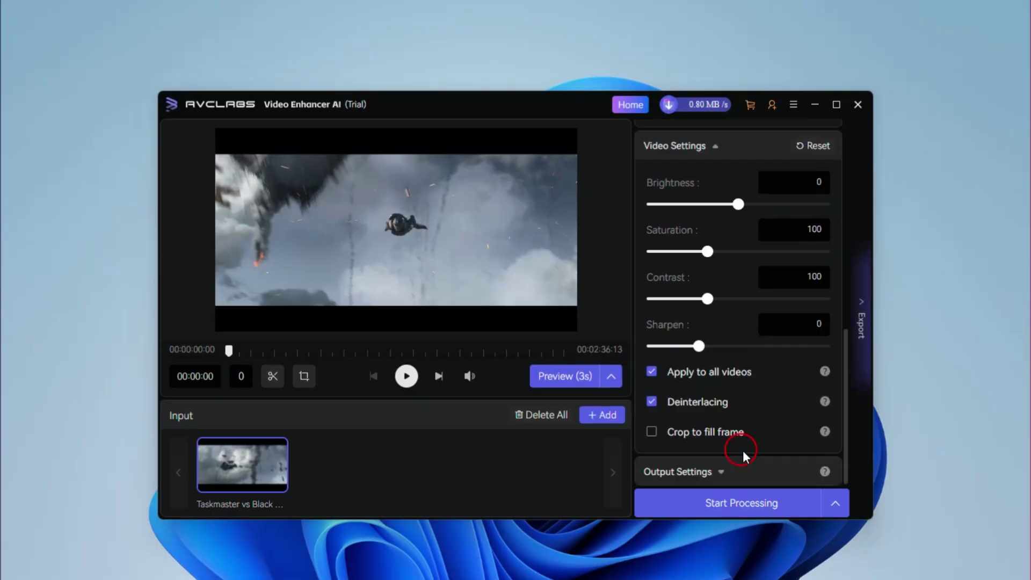
mouse_move(741, 502)
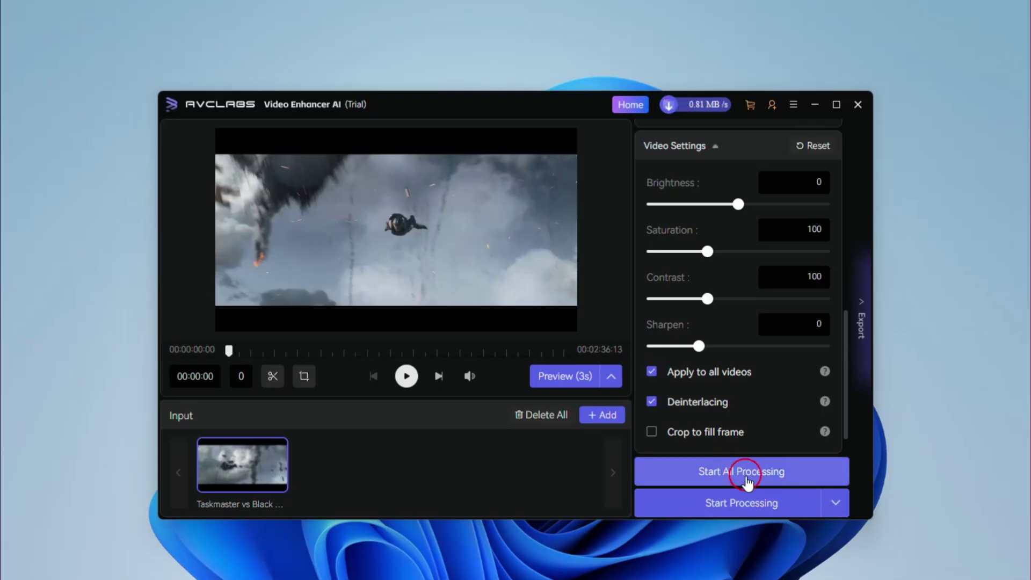
Step: Start processing all loaded videos, then pause and resume the AI model downloads
left_click(739, 472)
scroll(730, 386, "down", 5)
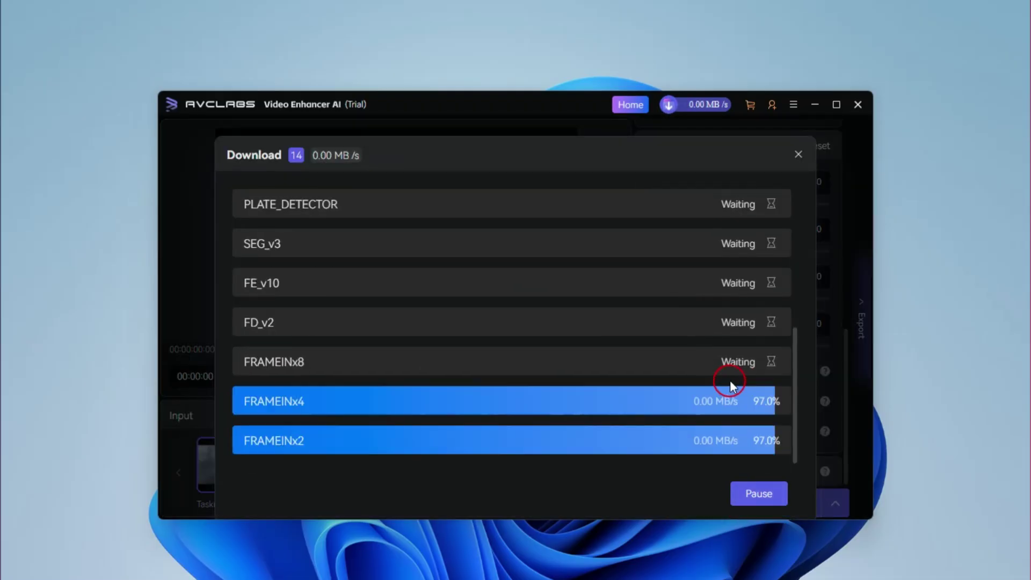
left_click(758, 492)
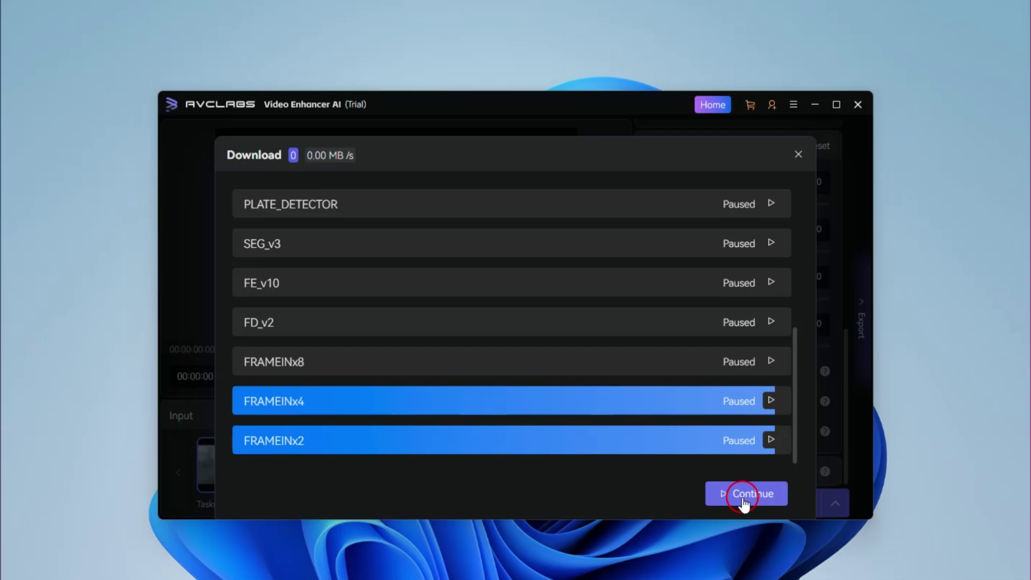
left_click(742, 494)
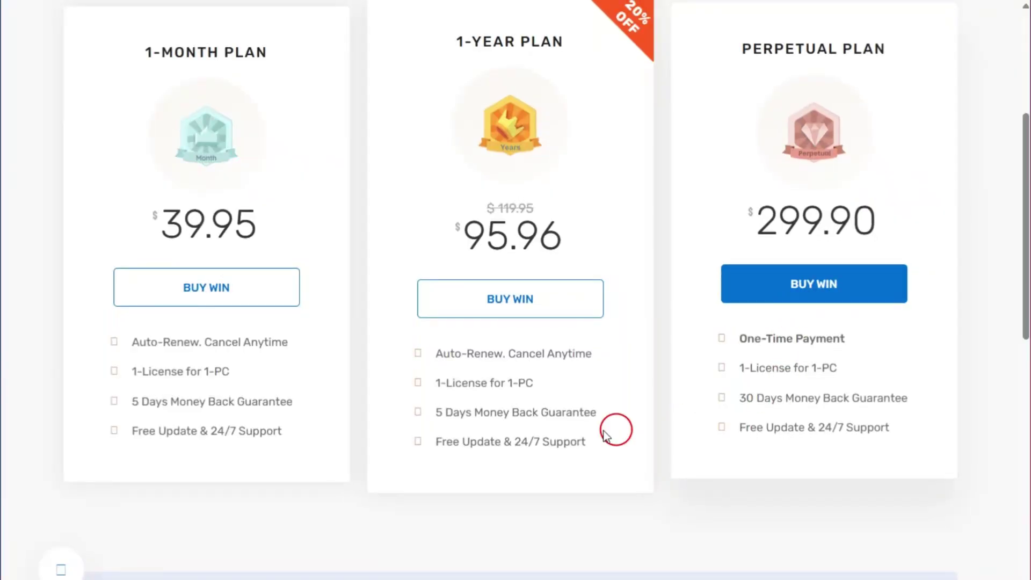
scroll(520, 492, "down", 6)
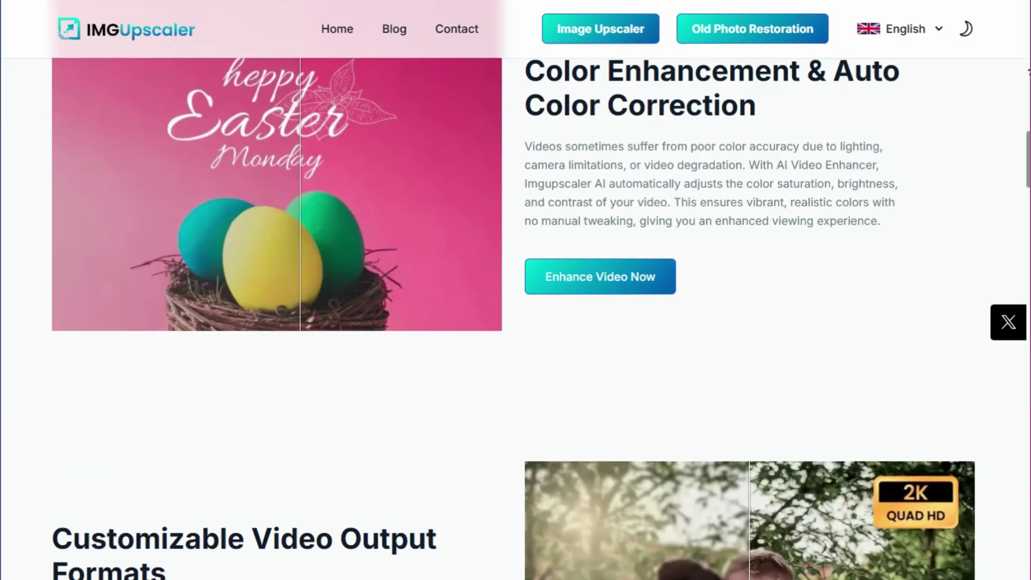
Step: Scroll IMGUpscaler's video enhancer page back up to the upload area
scroll(515, 290, "up", 5)
scroll(515, 290, "up", 5)
scroll(515, 289, "up", 3)
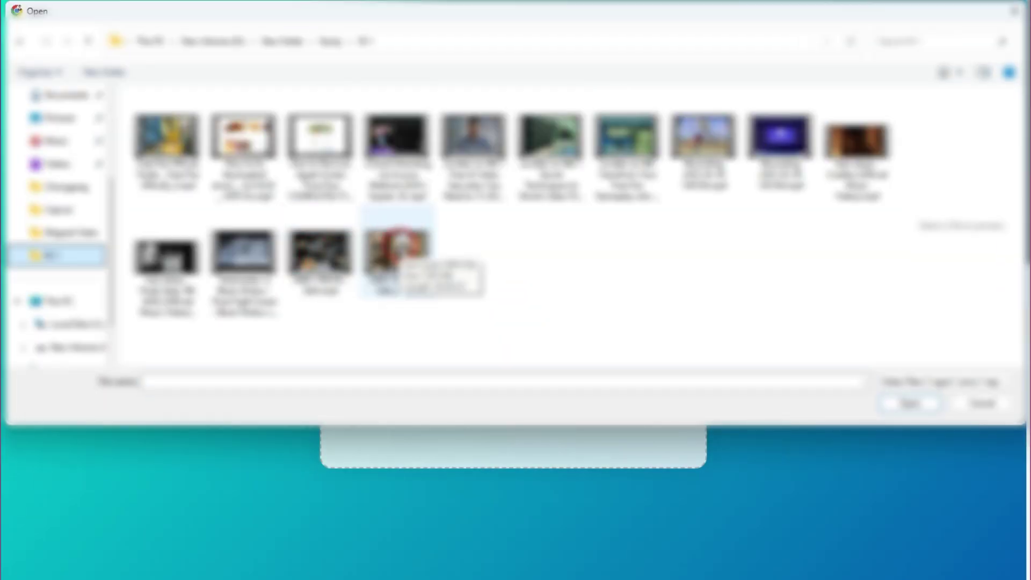
Step: Upload a foggy street video shorter than 30 seconds to IMGUpscaler
double_click(399, 248)
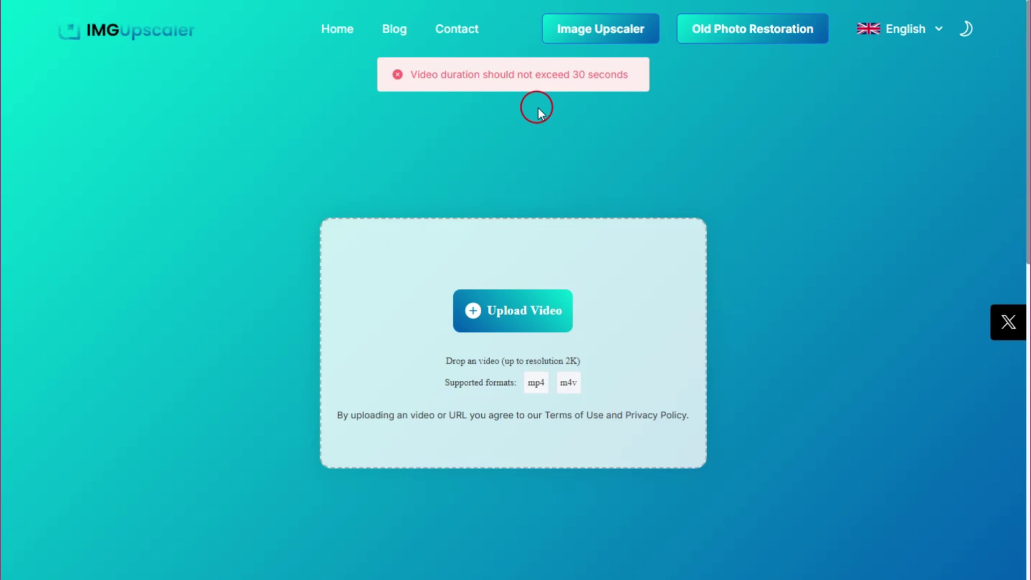
left_click(490, 325)
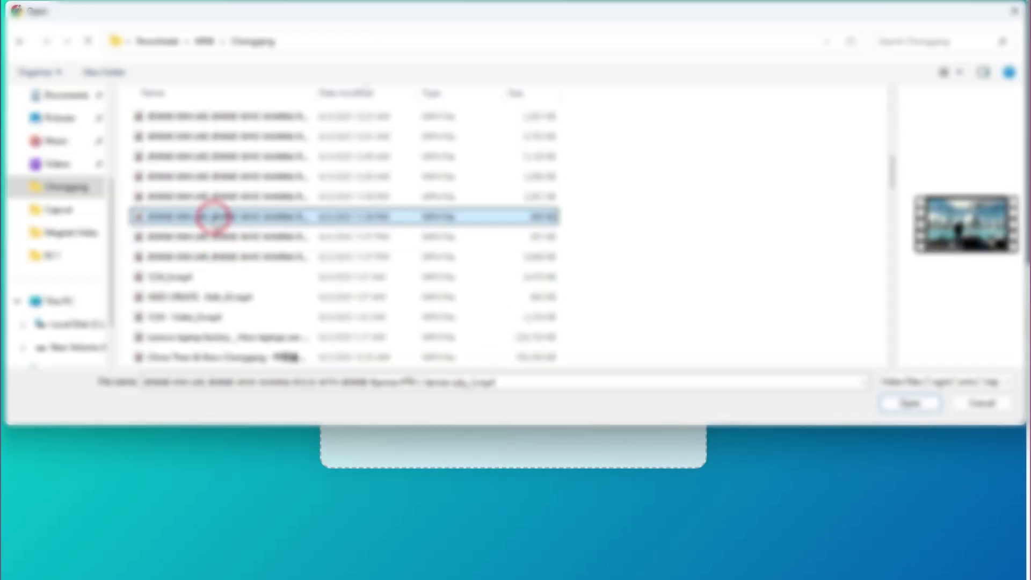
double_click(213, 214)
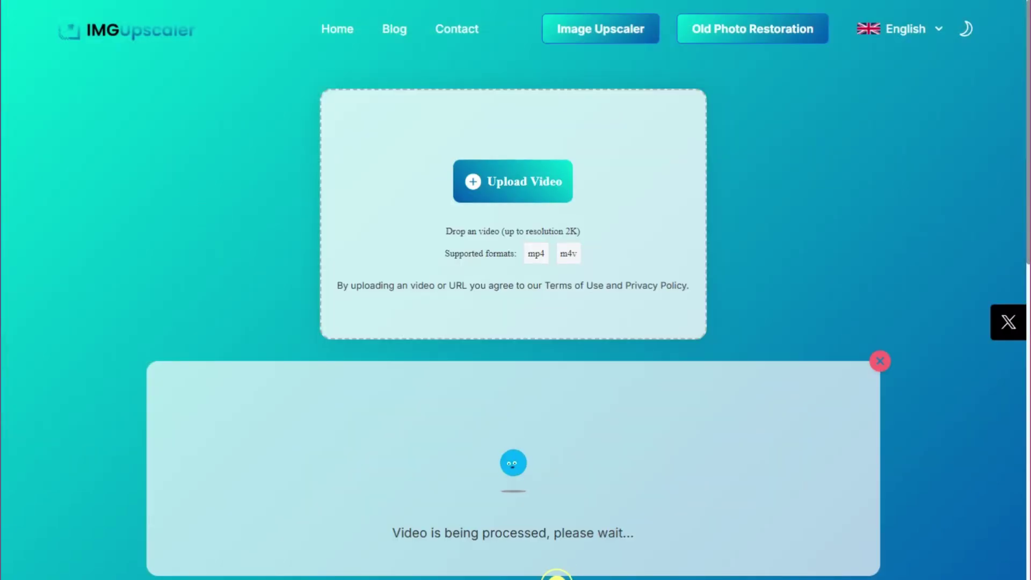
scroll(686, 437, "down", 3)
scroll(686, 437, "up", 1)
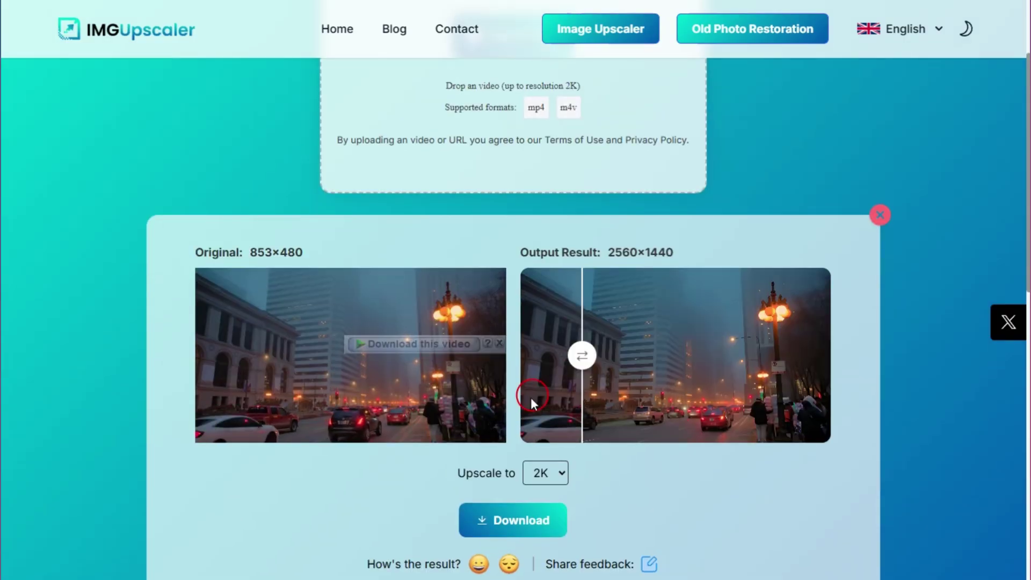
Step: Compare the original and upscaled street scene with the before/after slider
mouse_move(586, 358)
left_mouse_down()
mouse_move(812, 354)
mouse_move(546, 352)
mouse_move(690, 357)
left_mouse_up()
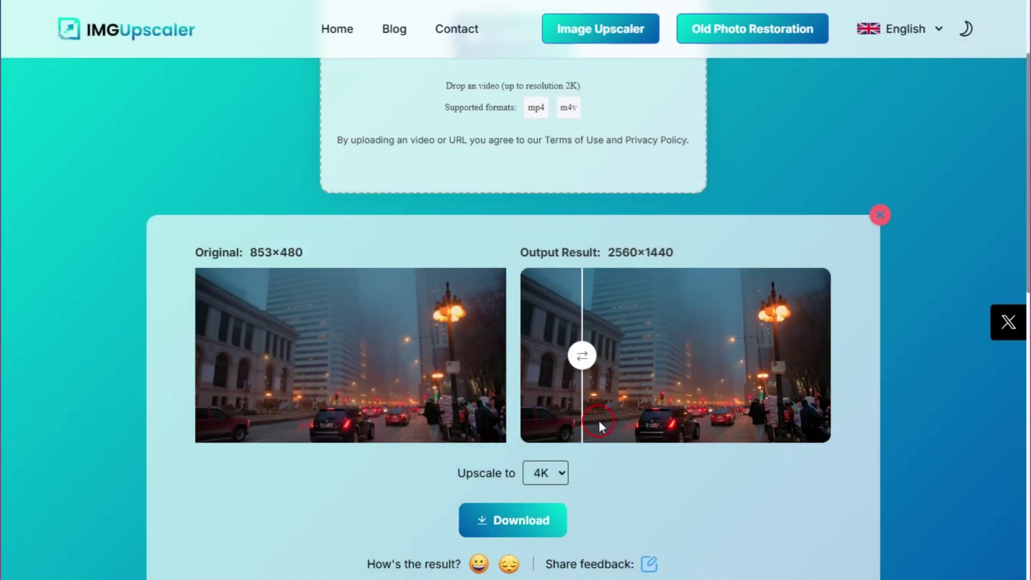
mouse_move(587, 354)
left_mouse_down()
mouse_move(707, 352)
mouse_move(529, 355)
left_mouse_up()
scroll(535, 494, "down", 4)
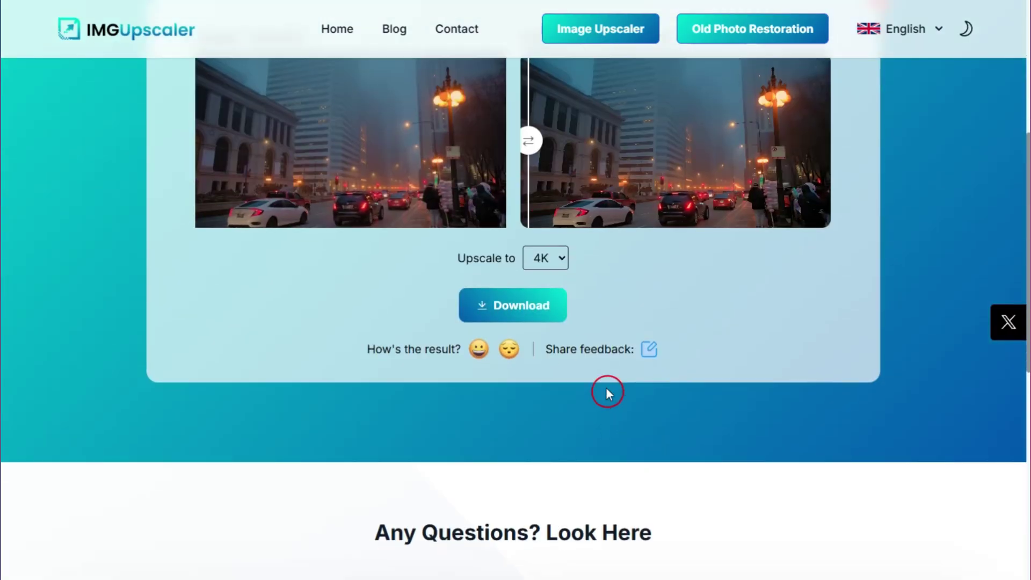
scroll(510, 316, "up", 3)
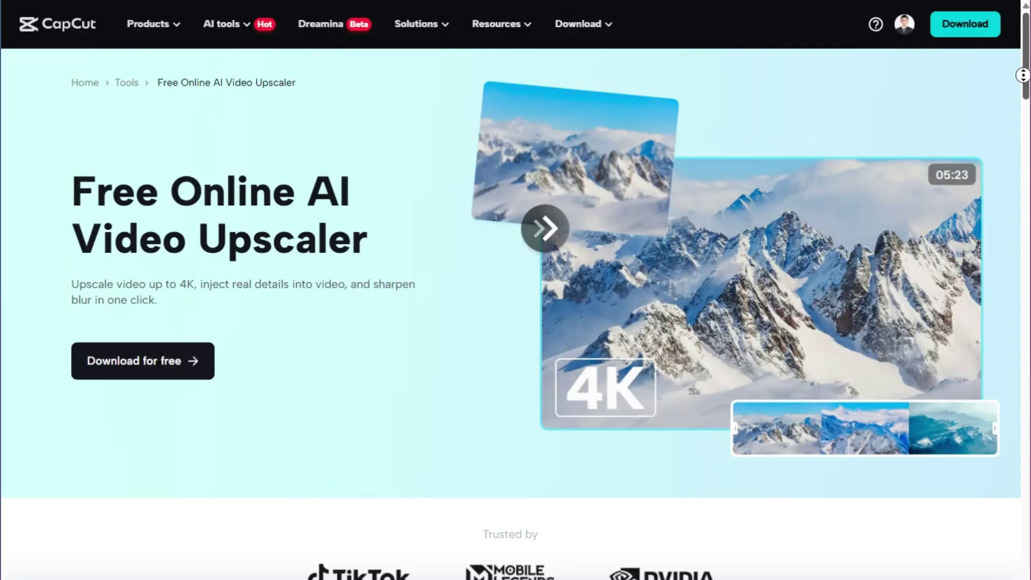
Step: Scroll through CapCut's AI video upscaler page and back to the top
left_click_drag(1023, 76, 1023, 142)
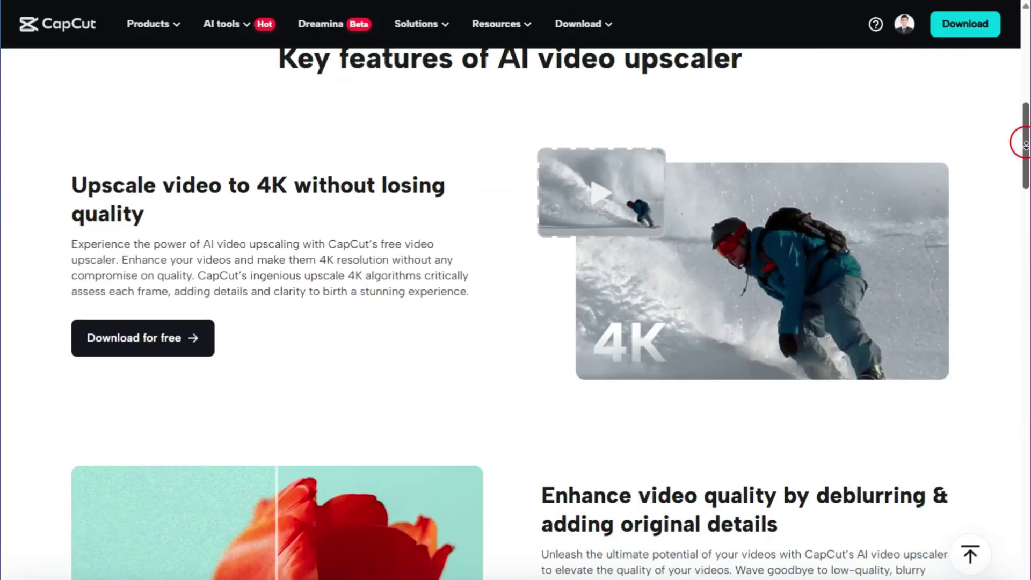
scroll(1024, 142, "down", 6)
scroll(1024, 143, "down", 7)
scroll(1023, 5, "up", 7)
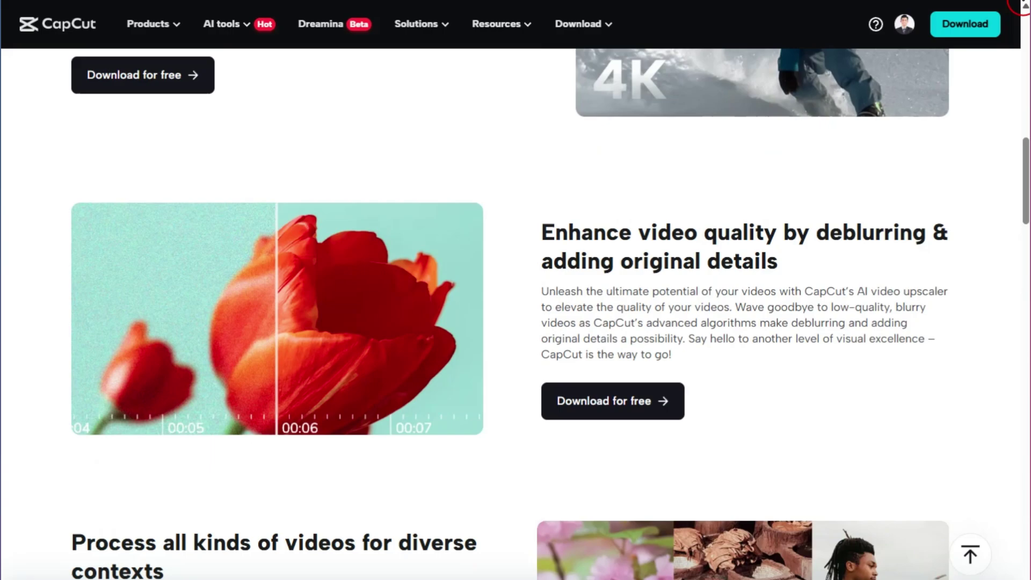
scroll(1024, 5, "up", 10)
scroll(1024, 4, "up", 8)
scroll(1024, 4, "up", 2)
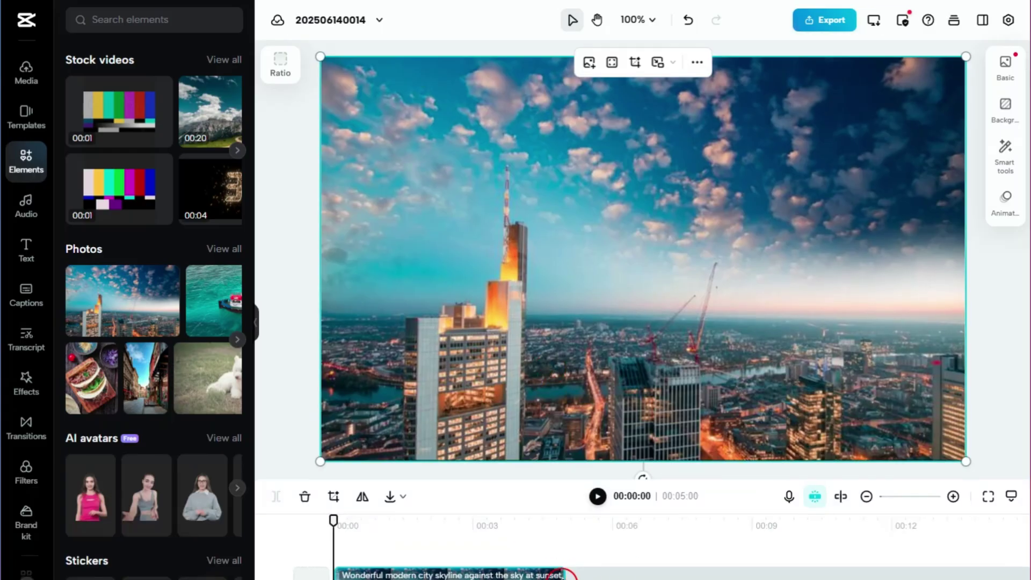
Step: Trim the clip on the timeline and open Video upscaler from Magic tools' For videos list
left_click_drag(564, 576, 500, 575)
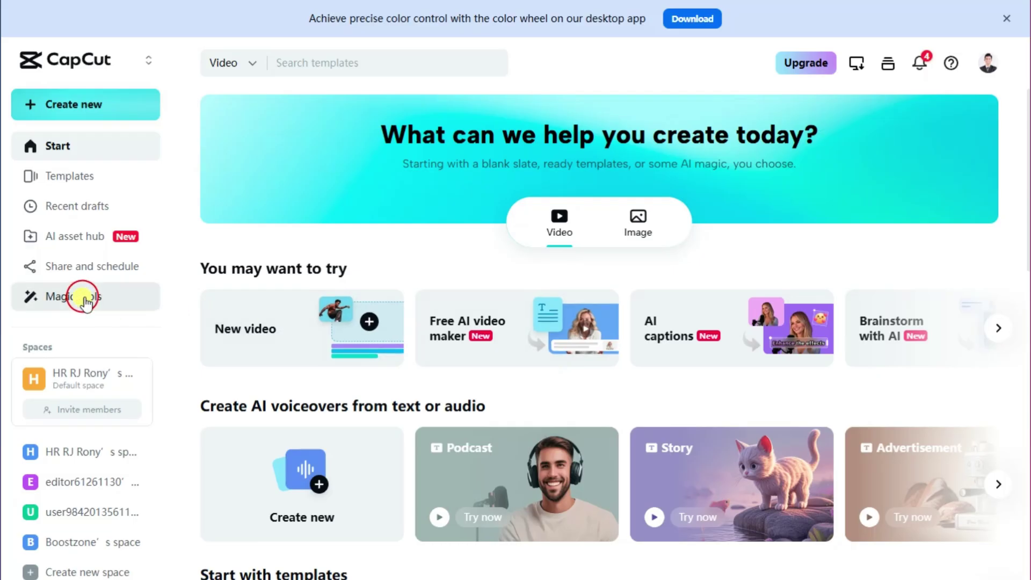
left_click(83, 299)
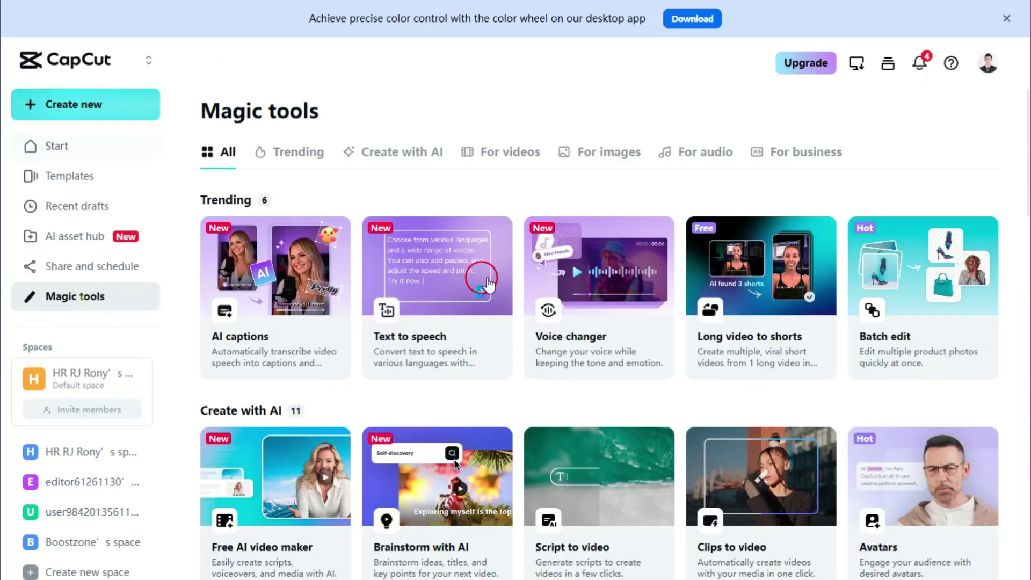
left_click(502, 164)
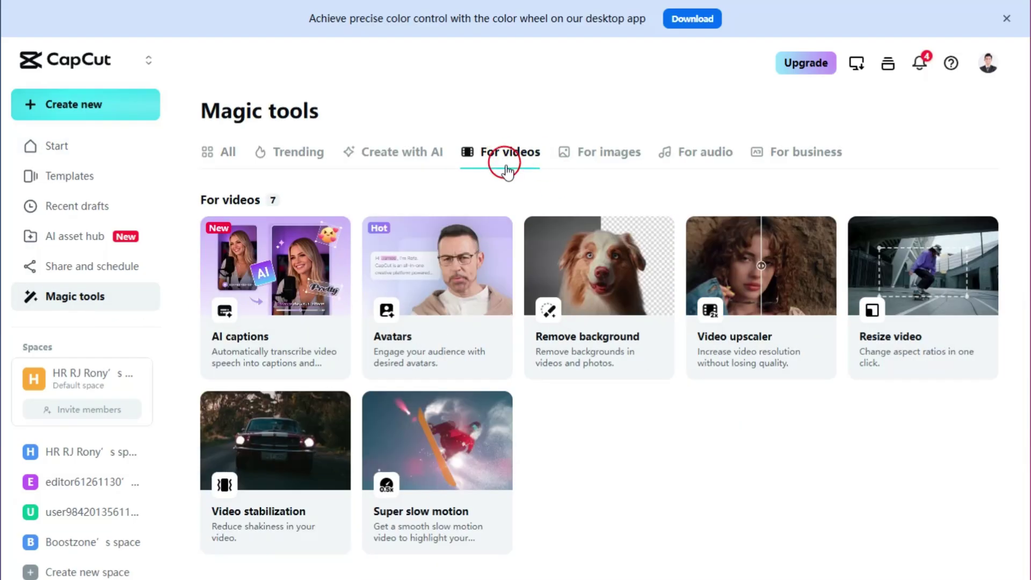
left_click(734, 294)
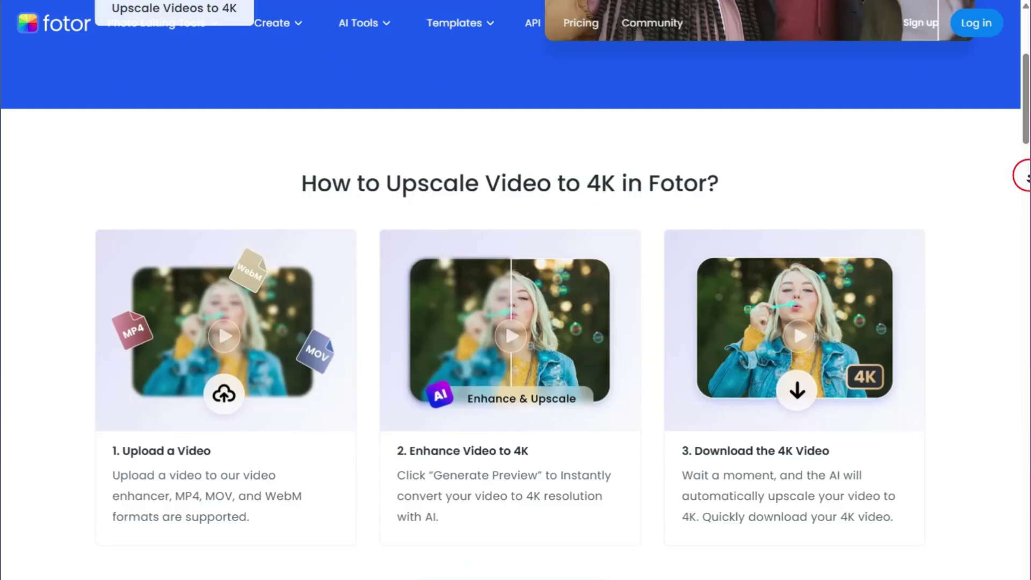
Step: Scroll through Fotor's three-step 4K upscaling guide and back to its introduction
scroll(1025, 151, "down", 8)
scroll(1026, 152, "down", 8)
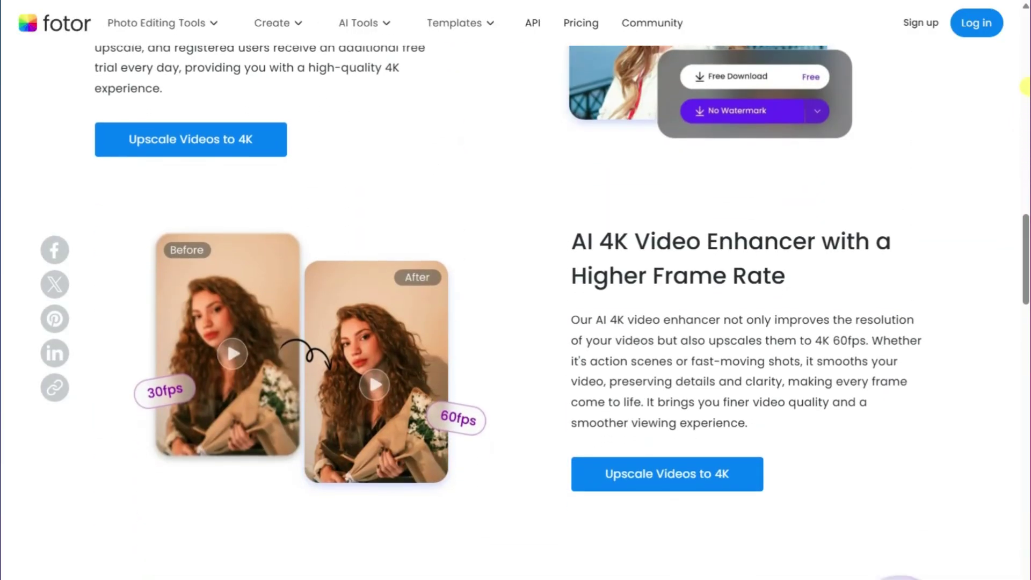
scroll(1025, 91, "down", 5)
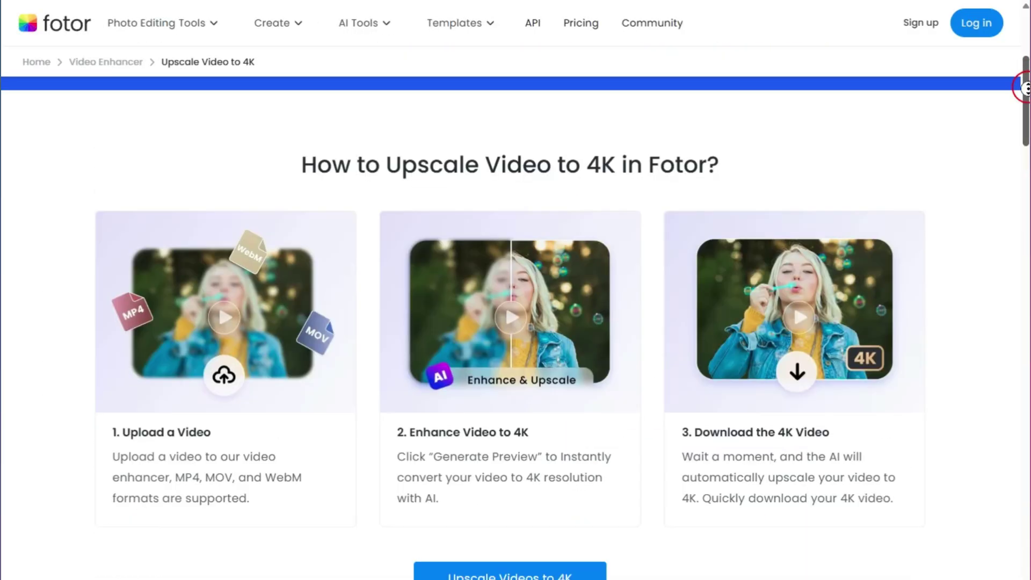
scroll(1024, 88, "down", 3)
scroll(1024, 86, "down", 5)
scroll(1024, 84, "down", 2)
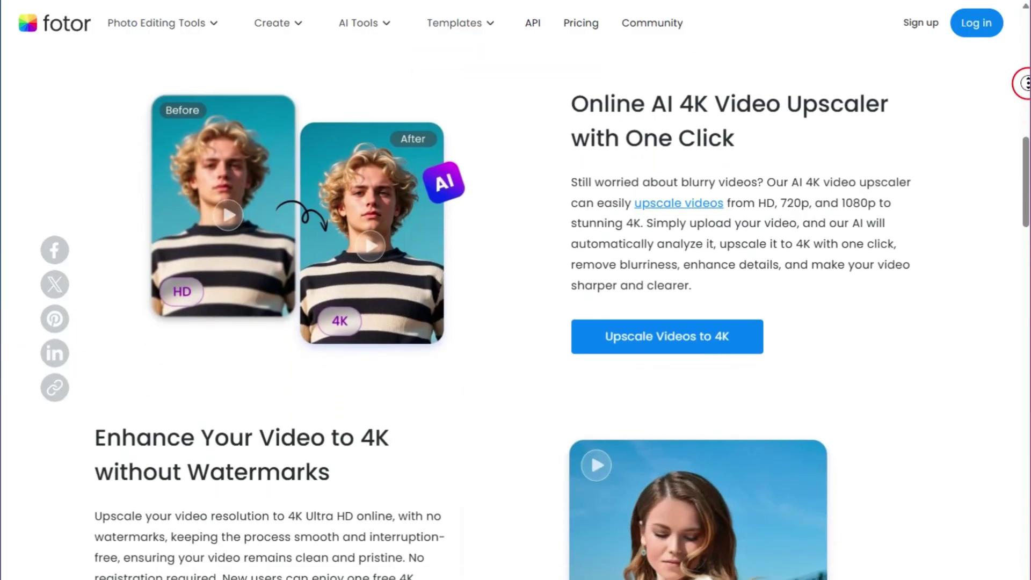
scroll(1024, 55, "up", 2)
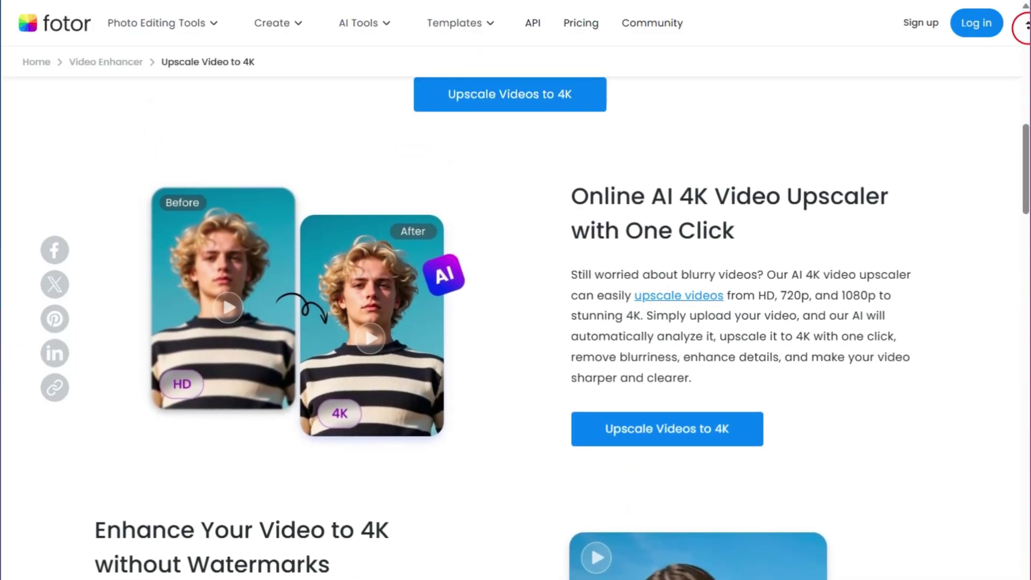
scroll(1024, 27, "up", 3)
scroll(1024, 27, "up", 3)
scroll(1025, 25, "up", 2)
scroll(1026, 25, "up", 3)
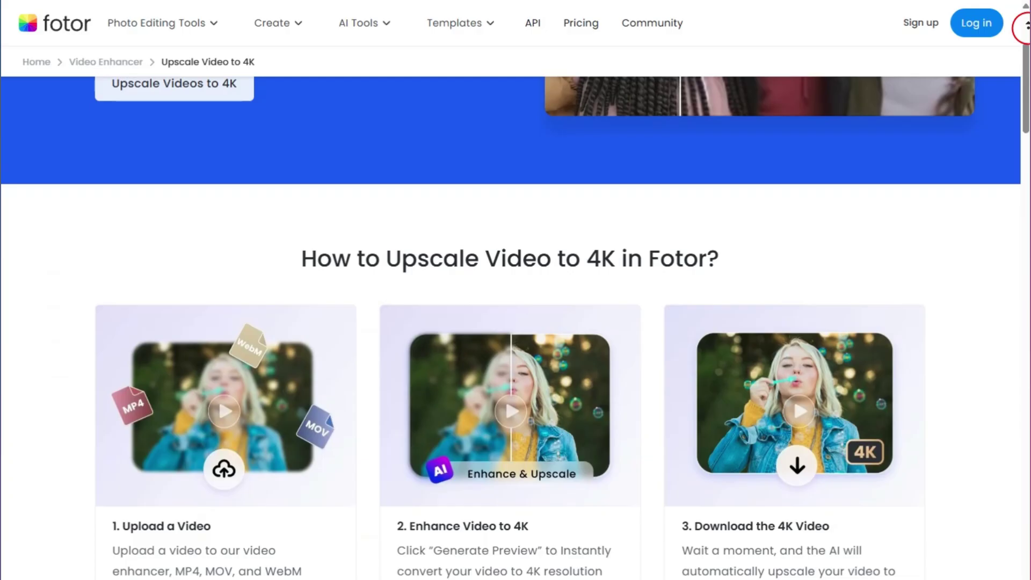
scroll(1025, 25, "up", 3)
scroll(1025, 26, "up", 2)
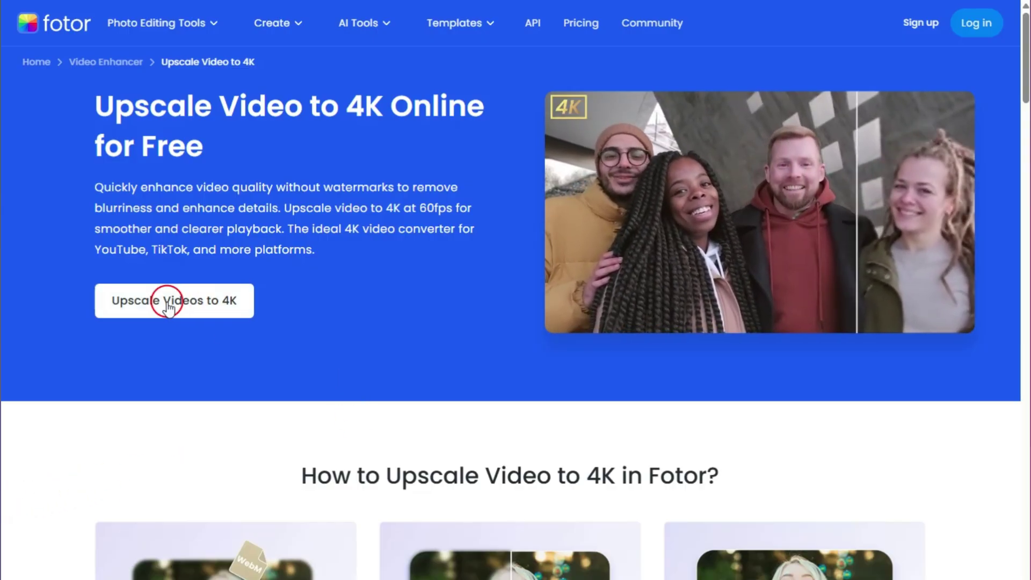
Step: Upload the city clip from the sample videos folder into Fotor's Video Enhancer and dismiss the tip
left_click(163, 307)
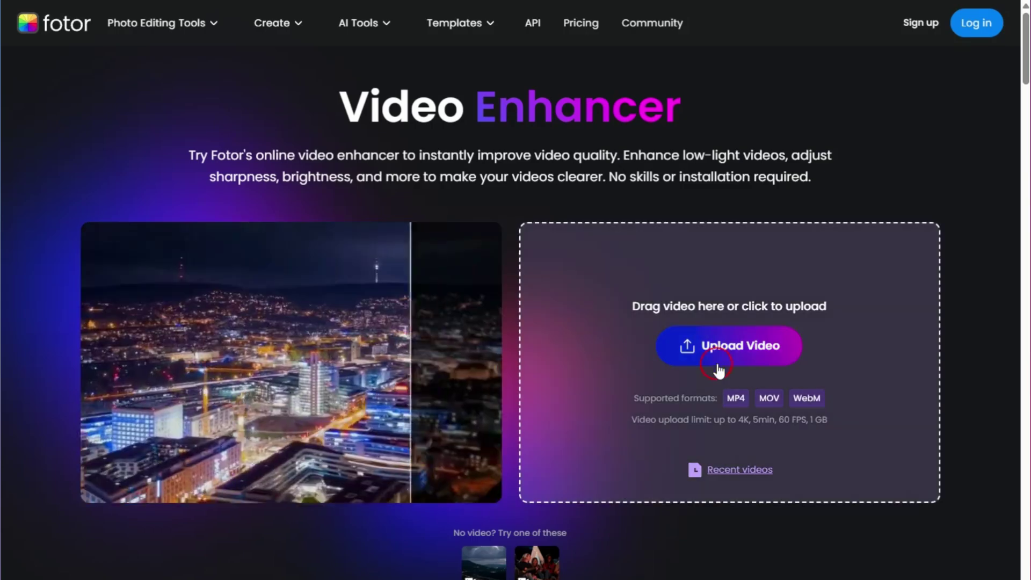
left_click(718, 349)
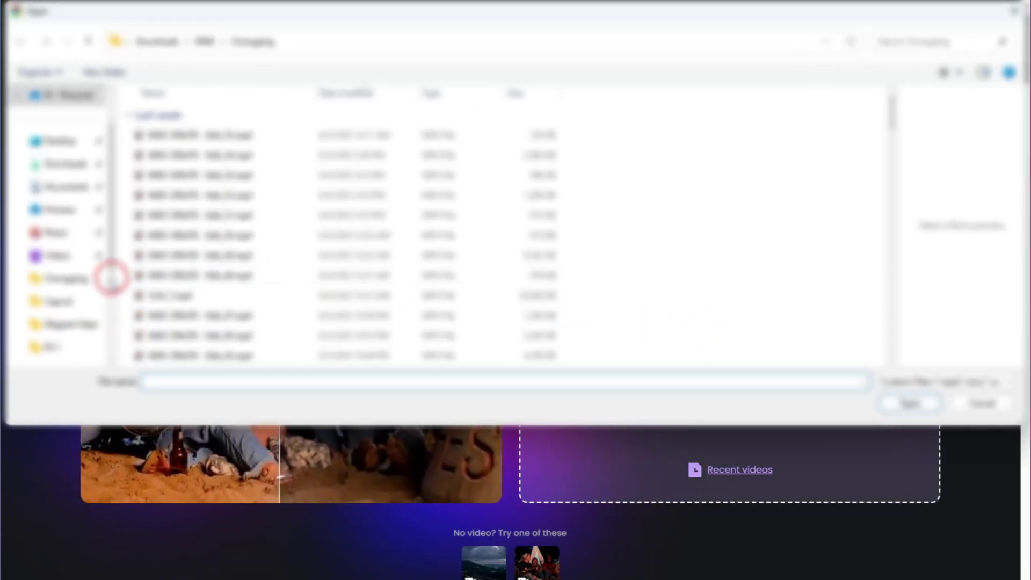
left_click(64, 279)
left_click(224, 196)
double_click(225, 196)
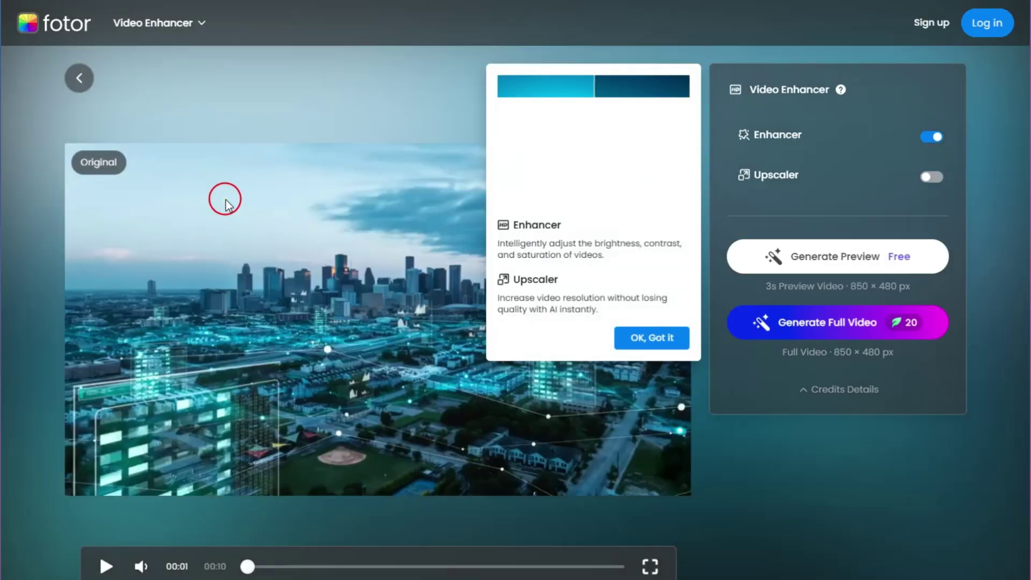
left_click(664, 338)
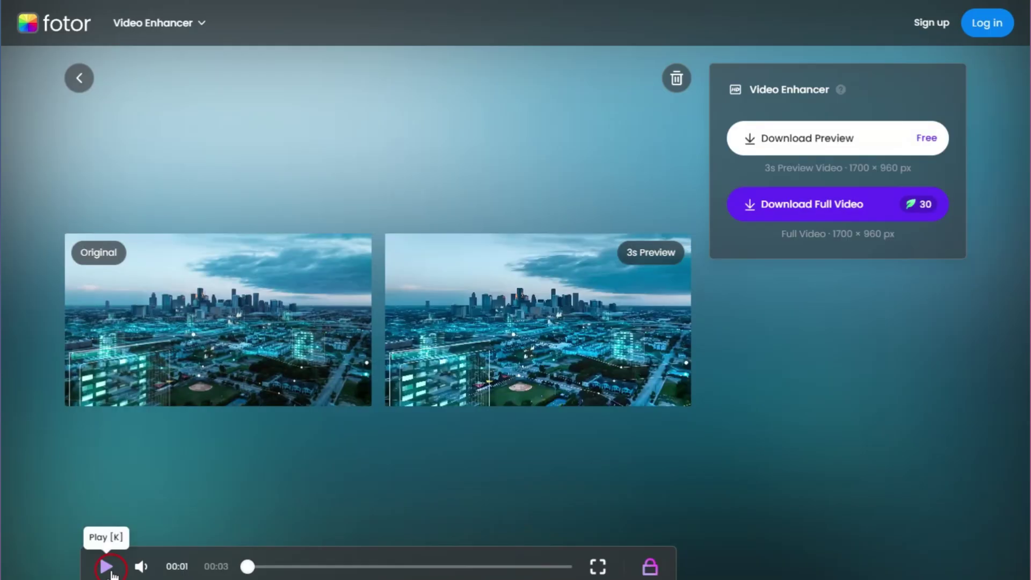
Step: Play the enhanced city preview, view the 30-credit breakdown, and open the upgrade plans
left_click(105, 566)
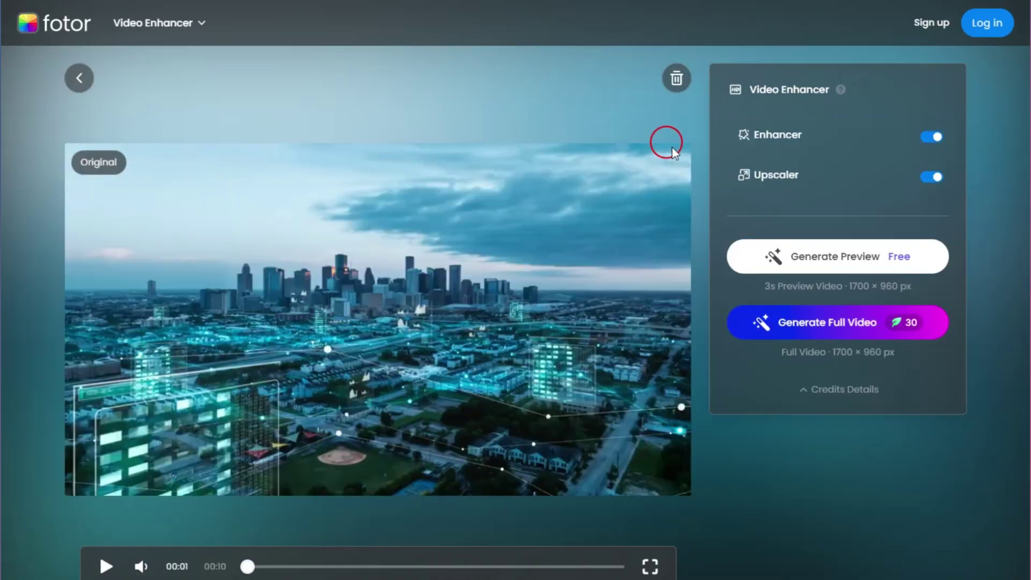
left_click(820, 398)
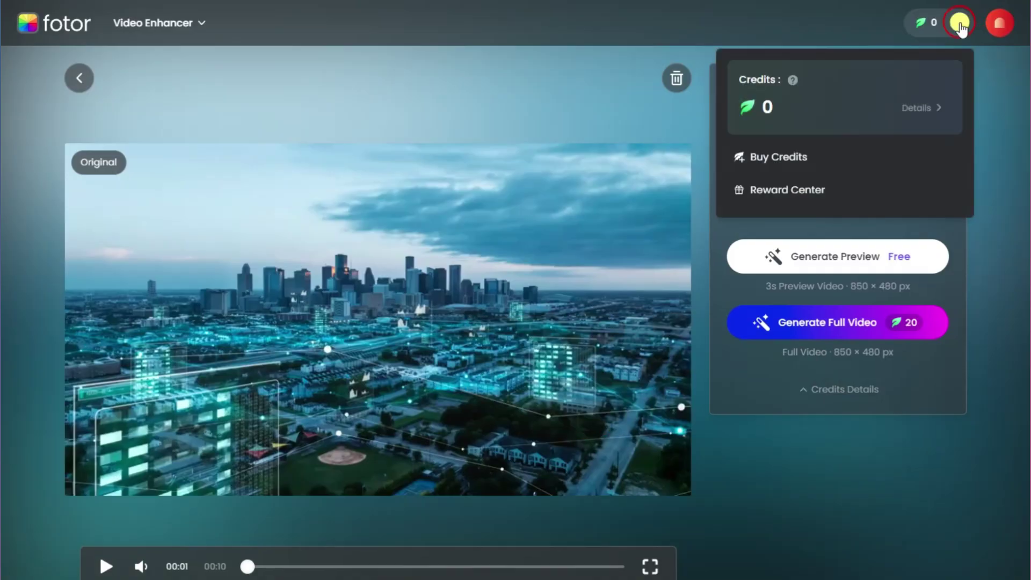
left_click(961, 24)
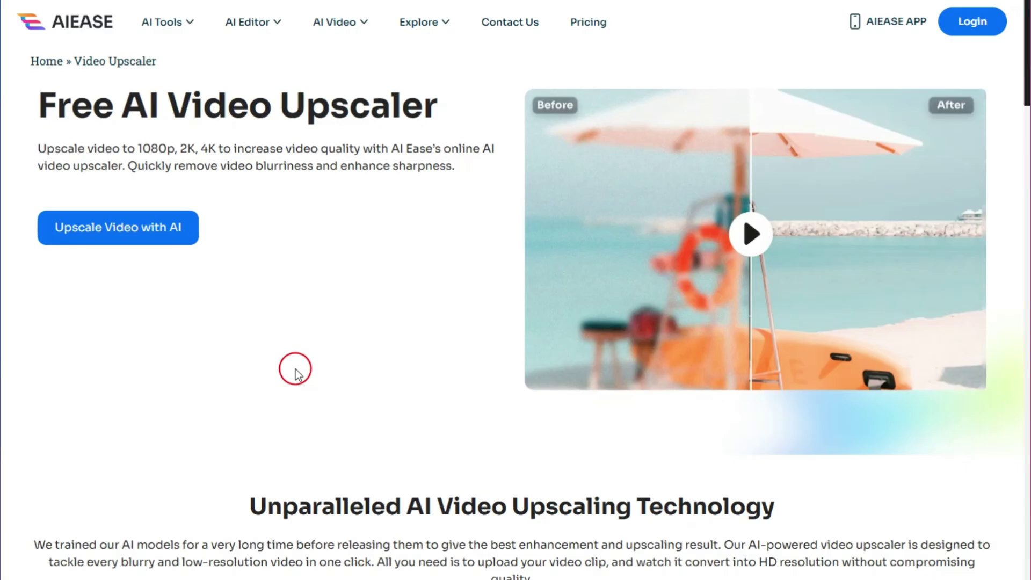
Step: Go to AIEase's Video Quality Enhancer upload page and dismiss the GoDaddy ad
left_click(115, 228)
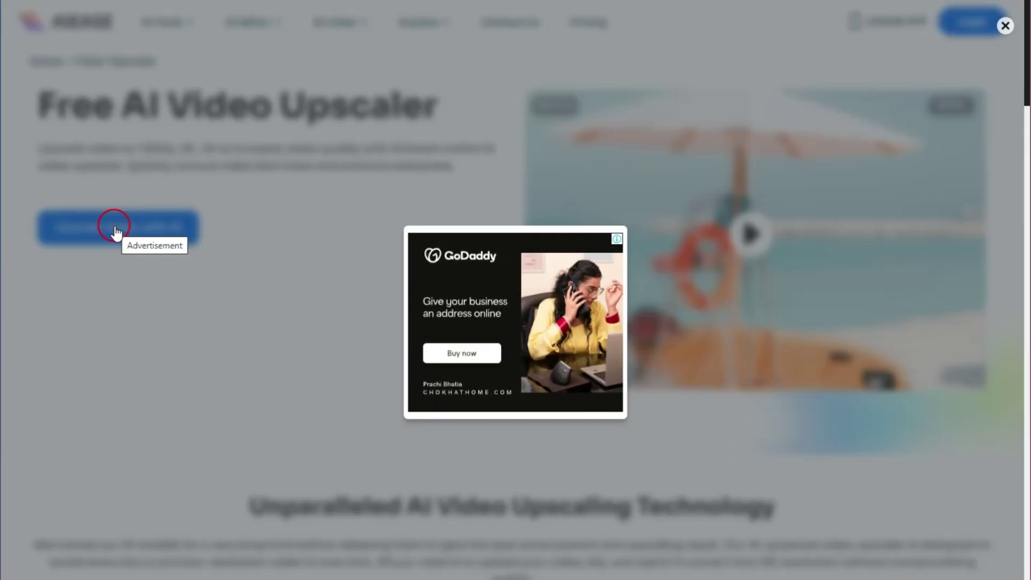
left_click(1004, 27)
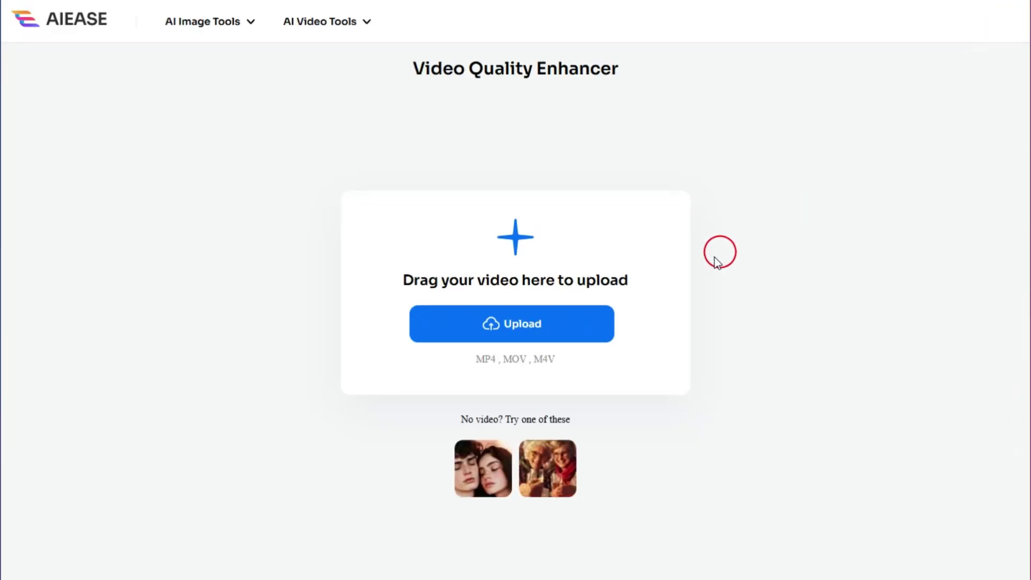
Step: Upload the towers video, upscale it from 853x480 to 1707x960, and play the comparison
left_click(501, 328)
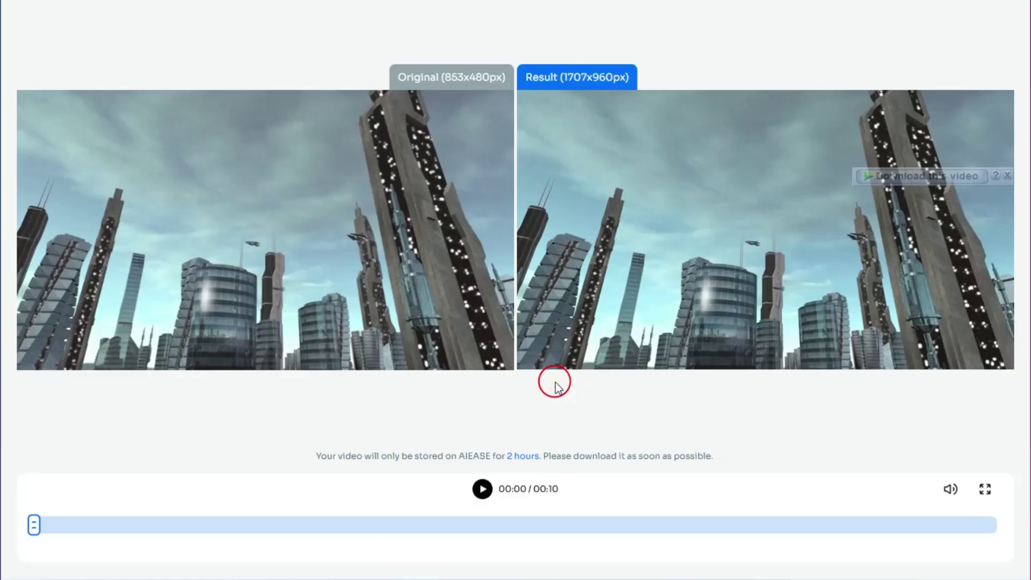
left_click(482, 488)
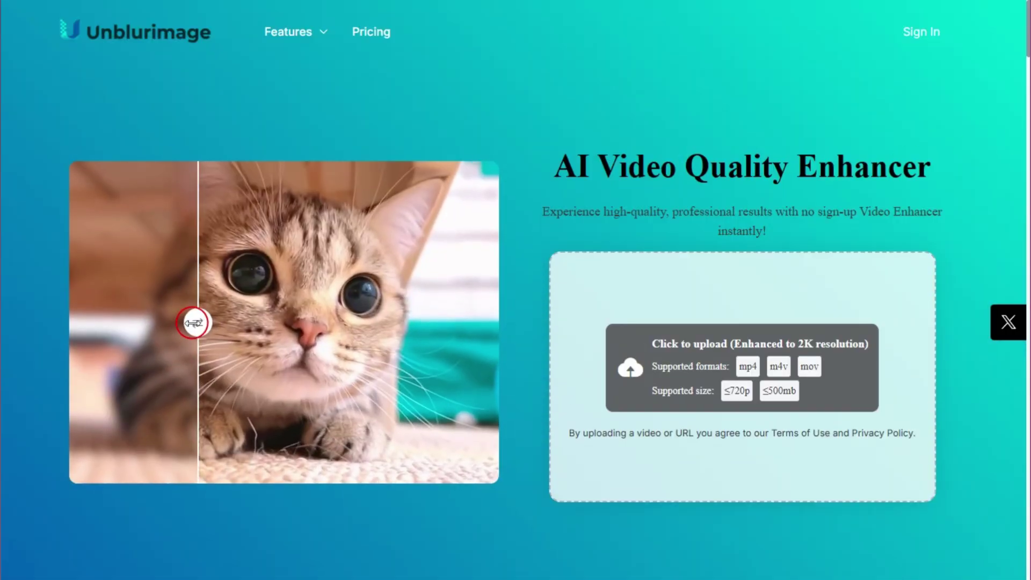
Step: Compare the cat photo's blurry and sharp halves, then choose a local video to upload
mouse_move(196, 322)
left_mouse_down()
mouse_move(433, 317)
mouse_move(87, 316)
left_mouse_up()
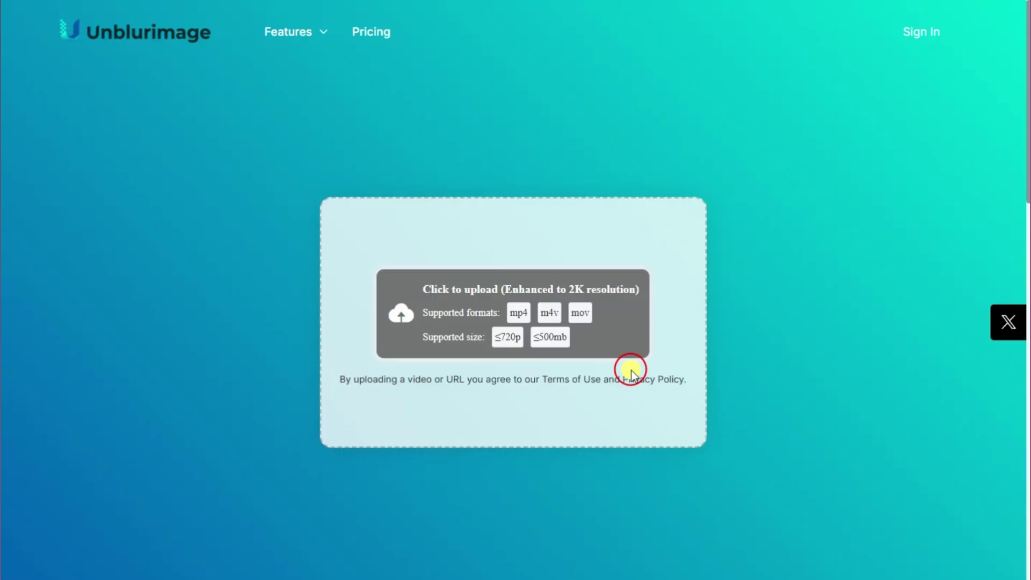
left_click(627, 368)
double_click(180, 275)
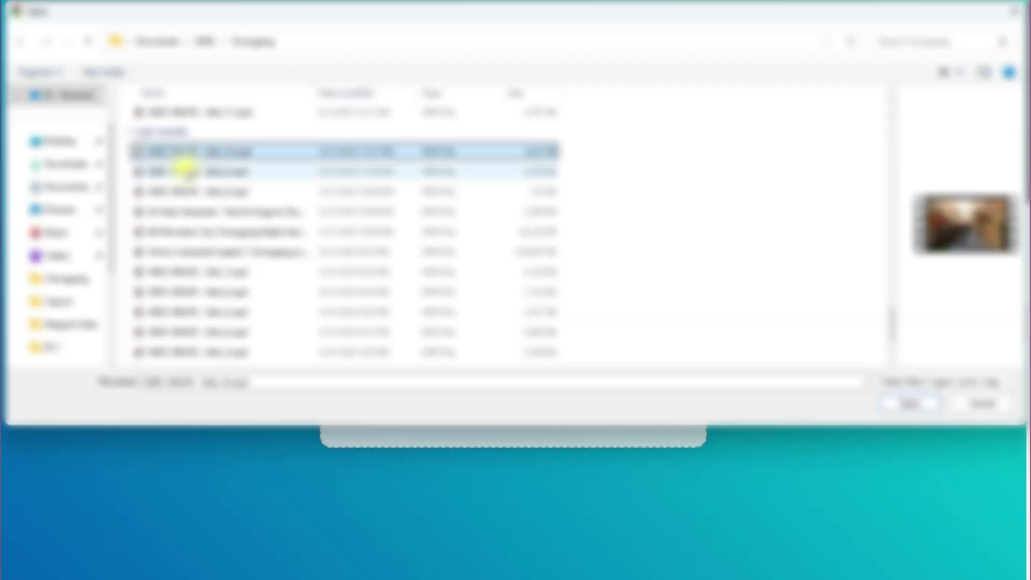
double_click(184, 171)
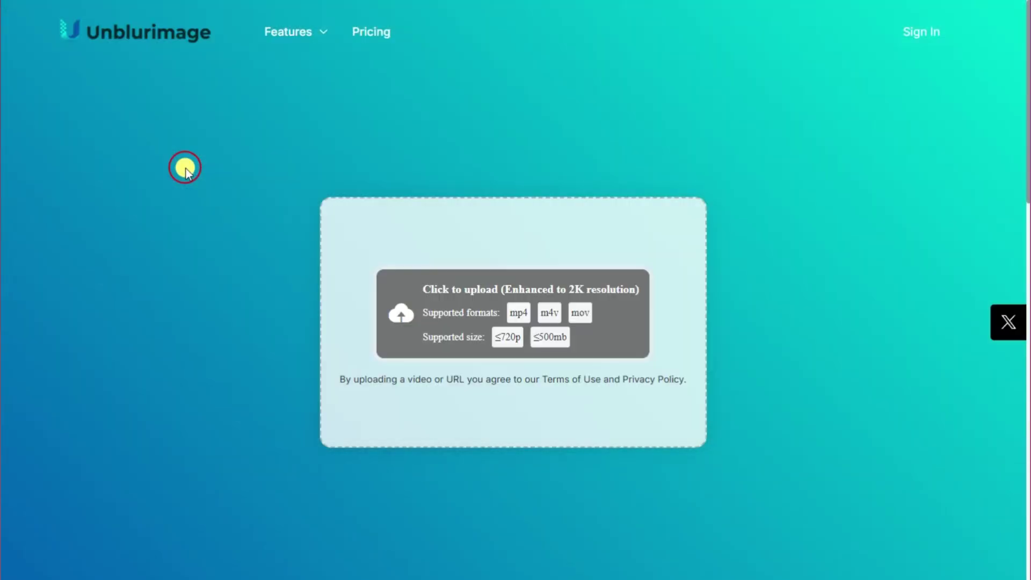
Step: Play the 853×480 original against the 2560×1440 preview, then view the pricing plans
scroll(535, 203, "down", 1)
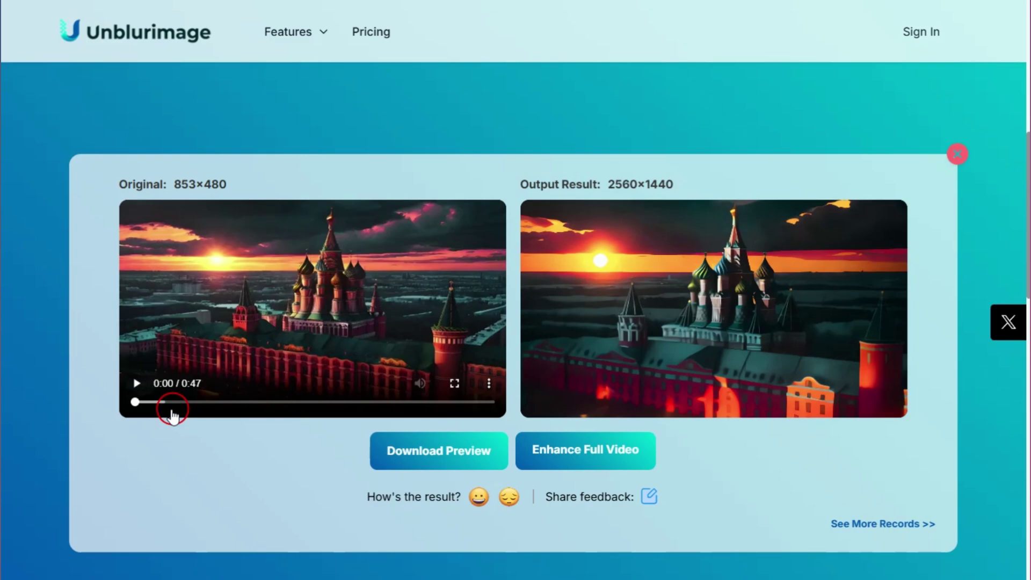
left_click(137, 384)
scroll(612, 428, "down", 3)
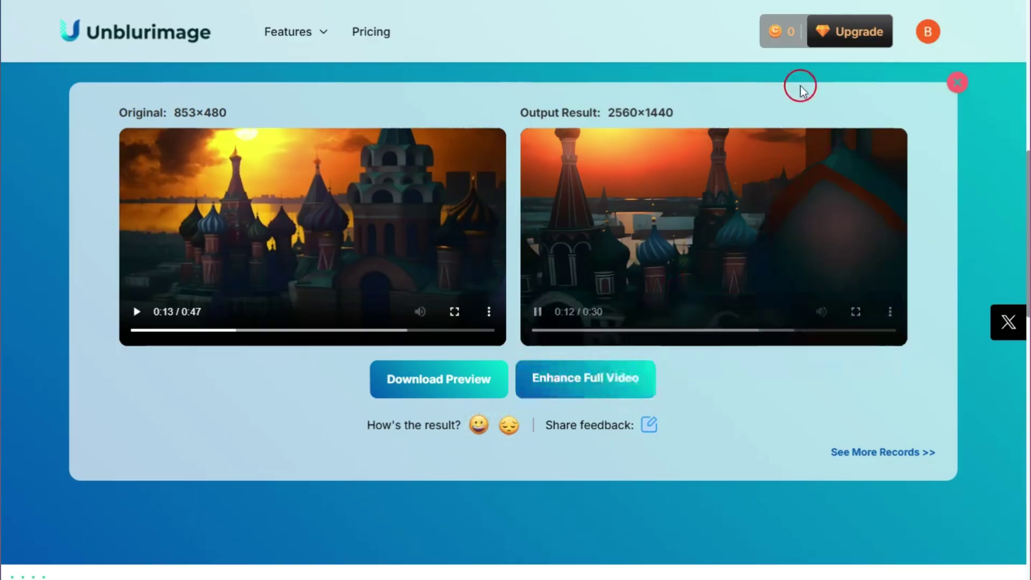
mouse_move(850, 31)
left_click(835, 39)
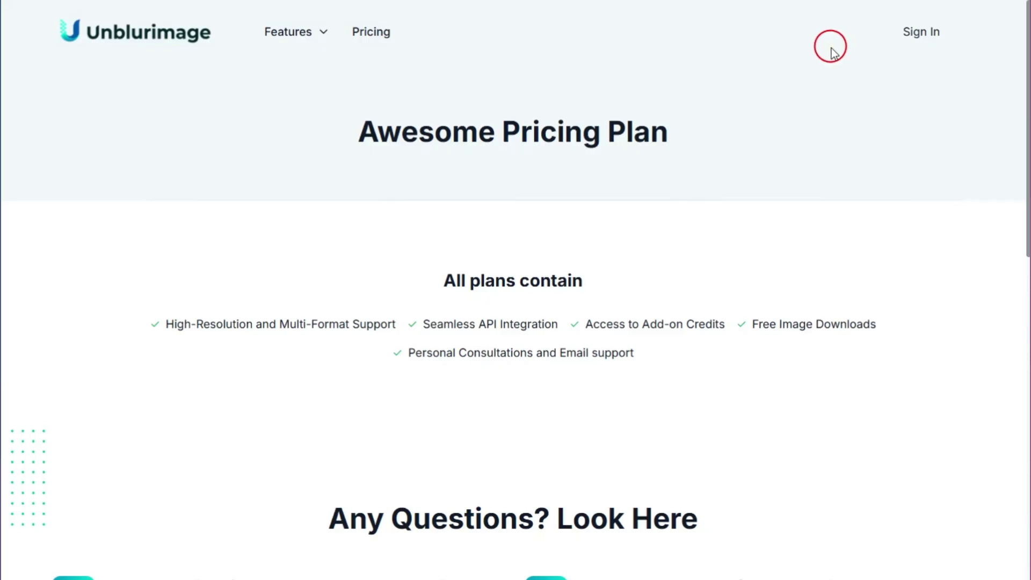
scroll(585, 312, "down", 3)
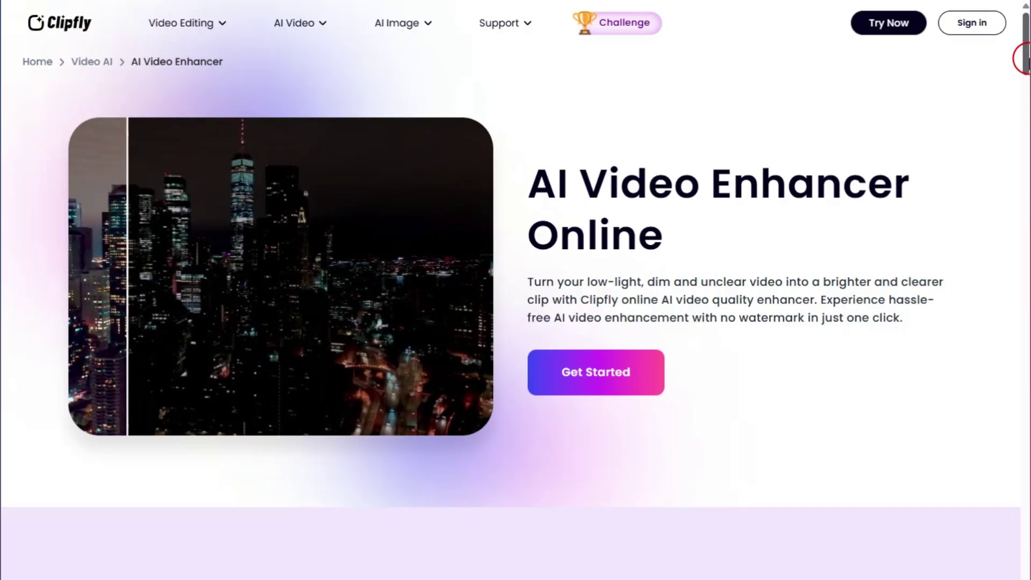
Step: Scroll through Clipfly's low-light, colour and slow-motion feature sections, then back to the top
scroll(516, 290, "down", 3)
scroll(516, 290, "down", 5)
scroll(515, 290, "down", 6)
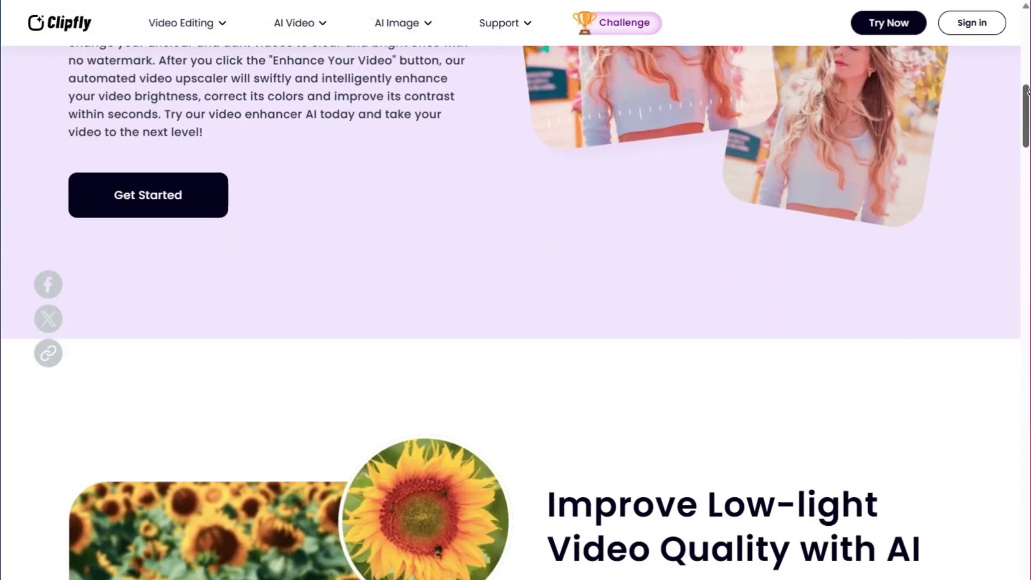
scroll(516, 290, "down", 6)
scroll(516, 290, "down", 6)
scroll(516, 290, "down", 6)
scroll(1027, 161, "down", 6)
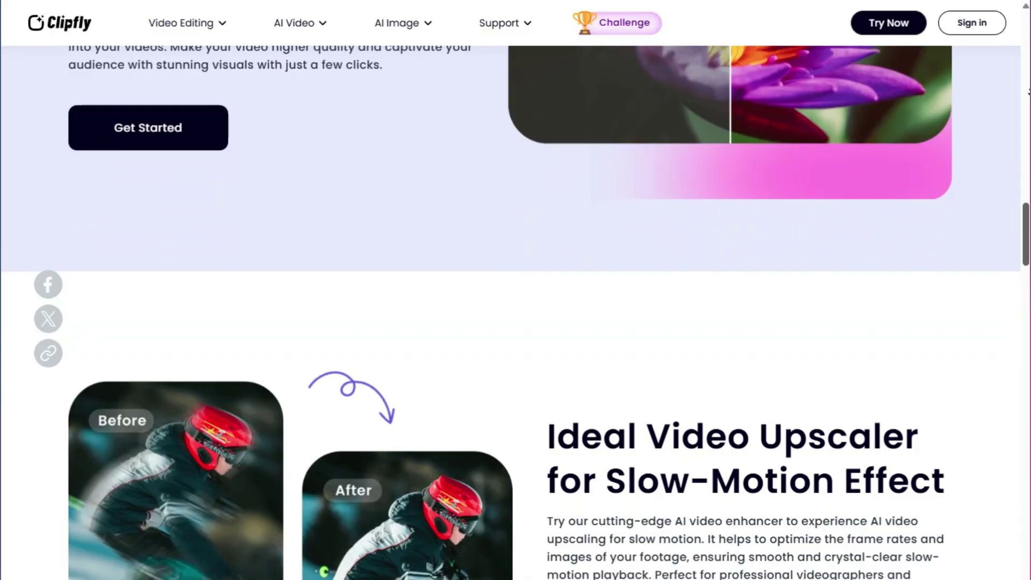
scroll(973, 230, "down", 4)
scroll(973, 230, "up", 5)
scroll(1027, 212, "up", 4)
scroll(1027, 212, "up", 2)
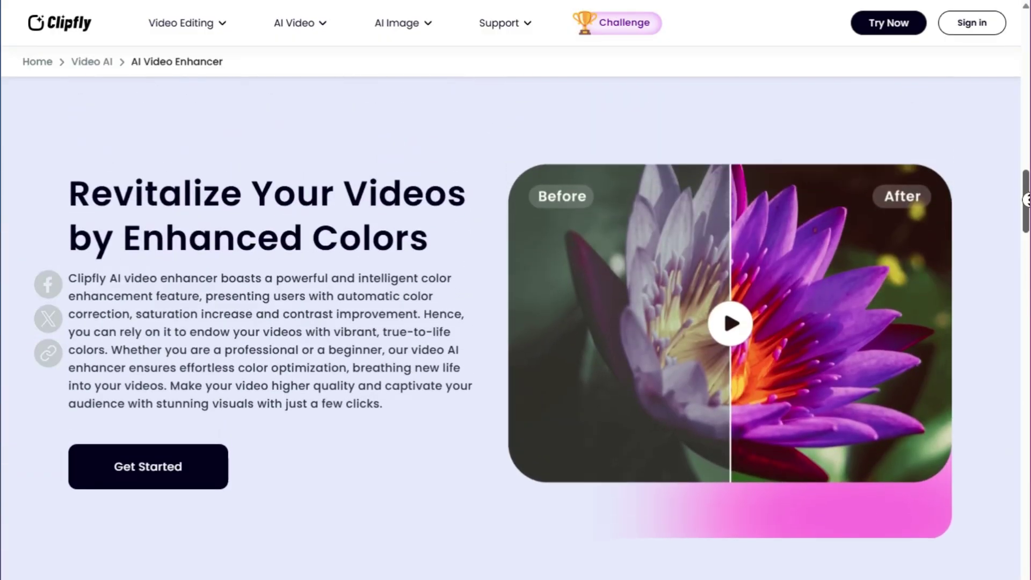
scroll(1026, 200, "down", 2)
scroll(1025, 200, "down", 8)
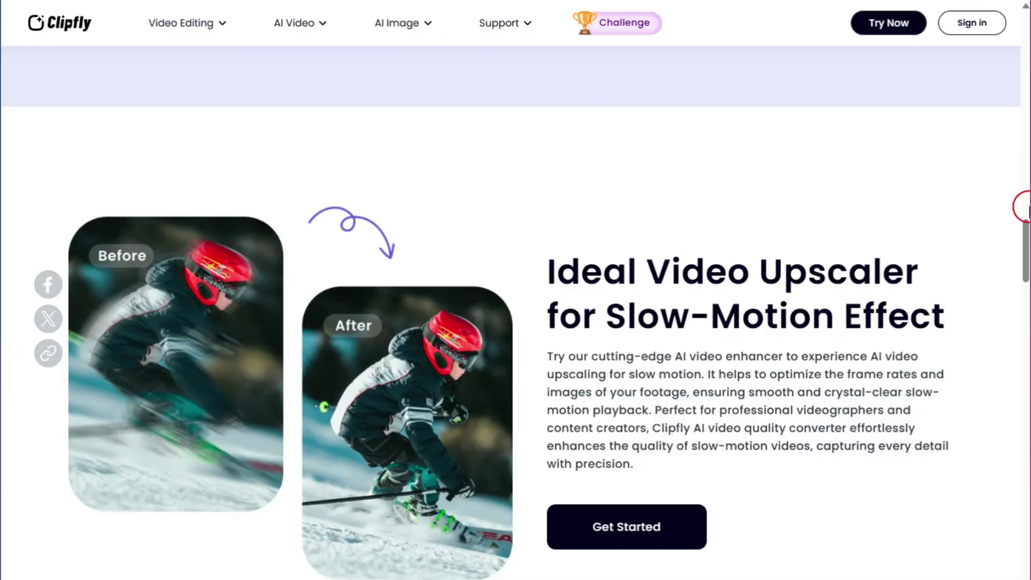
scroll(1028, 206, "up", 10)
scroll(1027, 207, "up", 5)
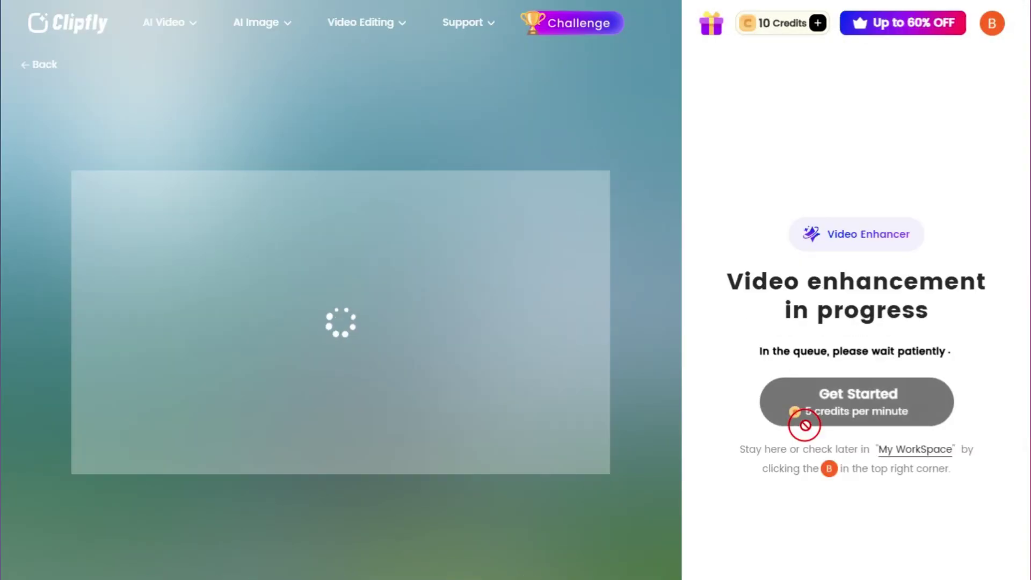
Step: Play the enhanced temple video, download it, and view the credit packages
scroll(156, 553, "down", 1)
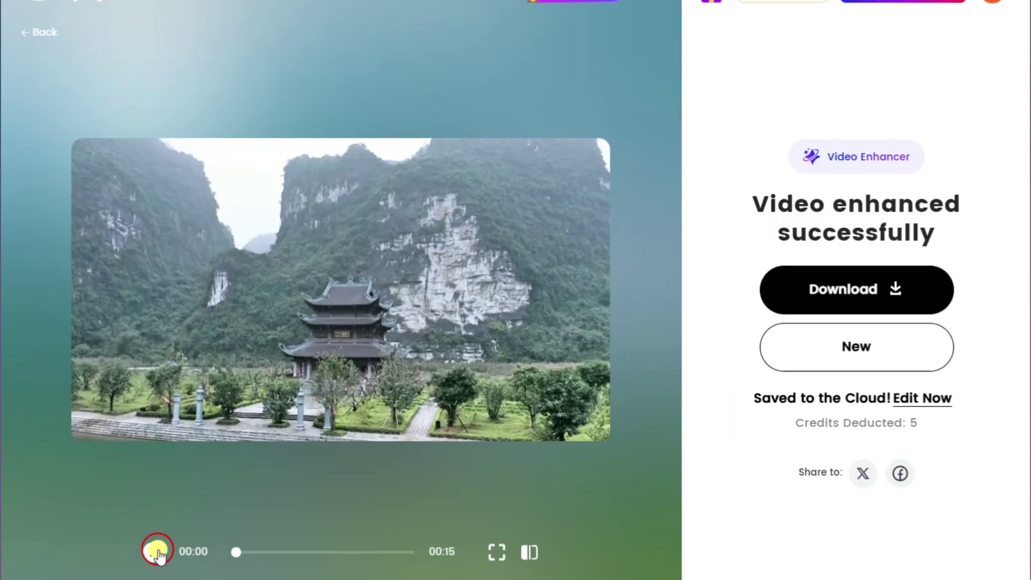
left_click(154, 552)
left_click(861, 289)
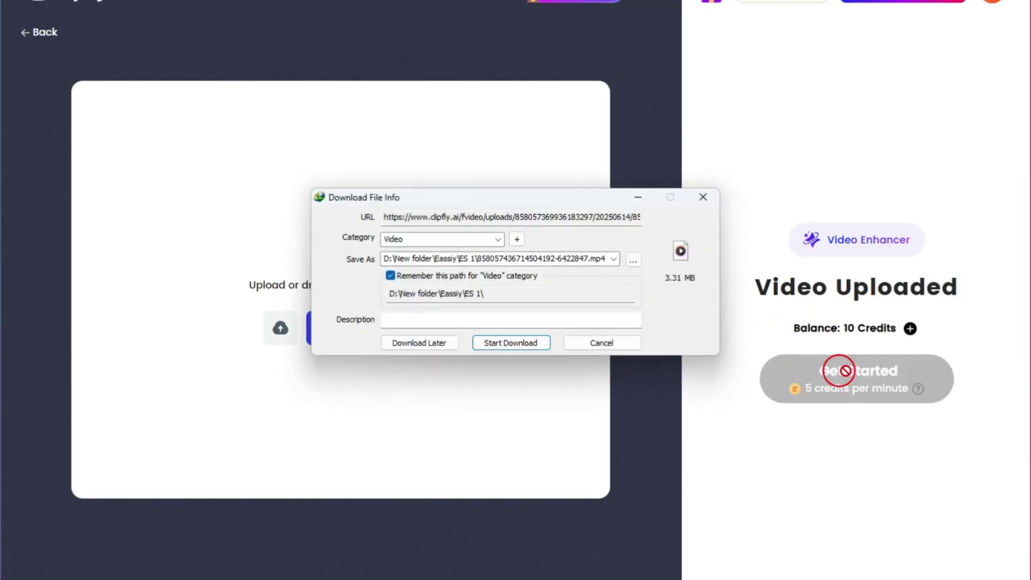
left_click(703, 197)
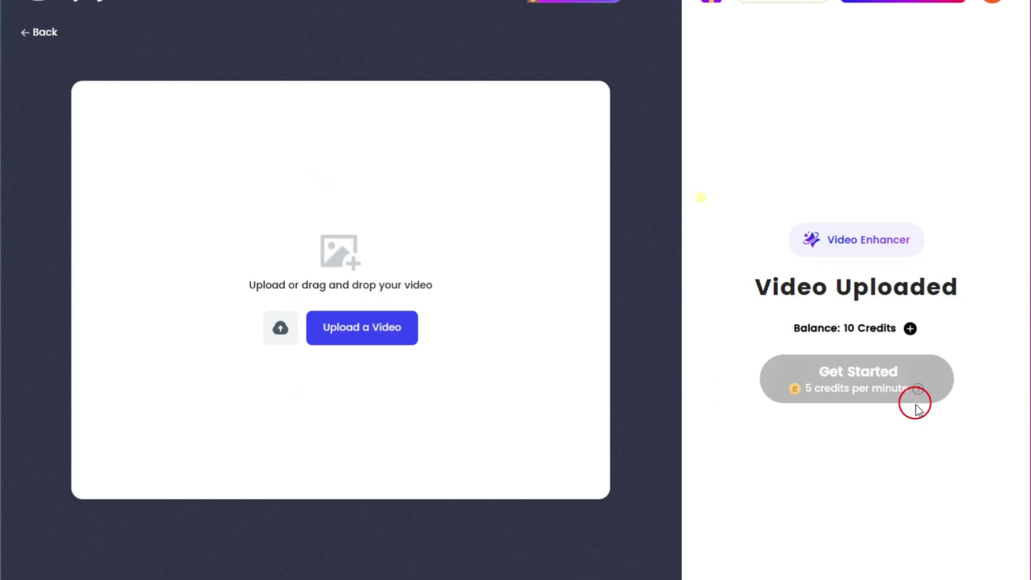
left_click(911, 328)
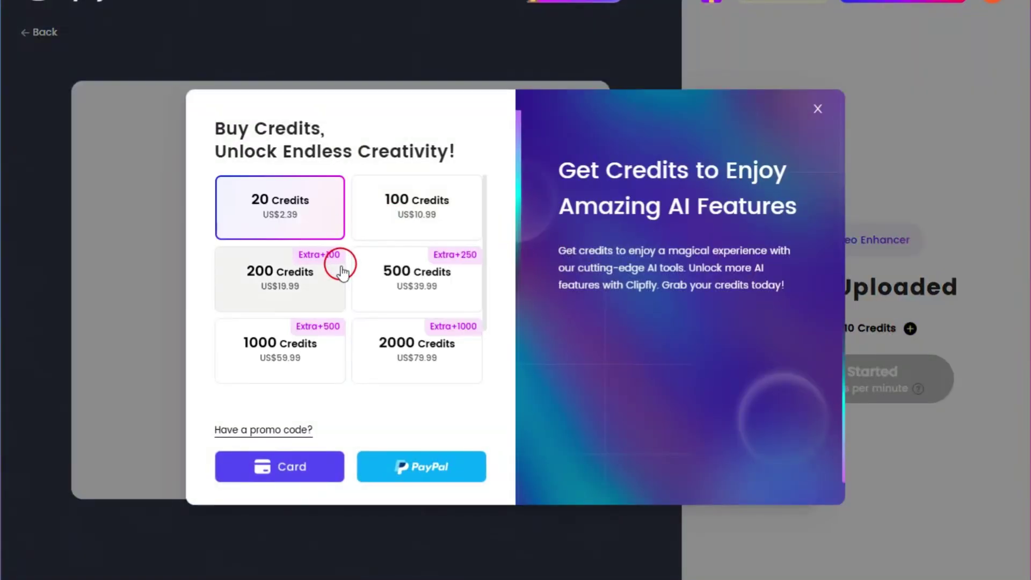
scroll(392, 279, "down", 2)
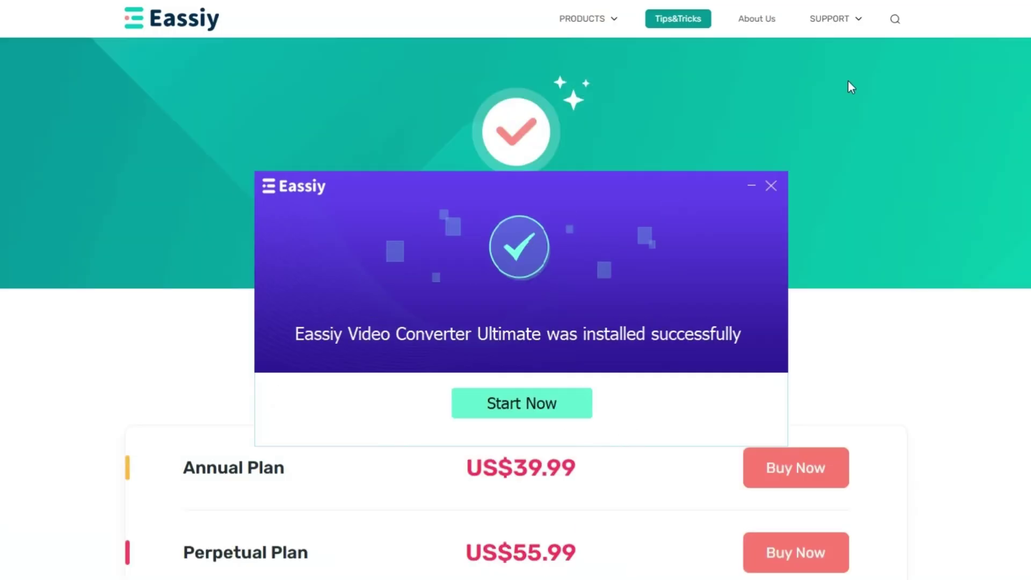
Step: Launch Eassiy Video Converter Ultimate from the installer's success dialog
left_click(536, 406)
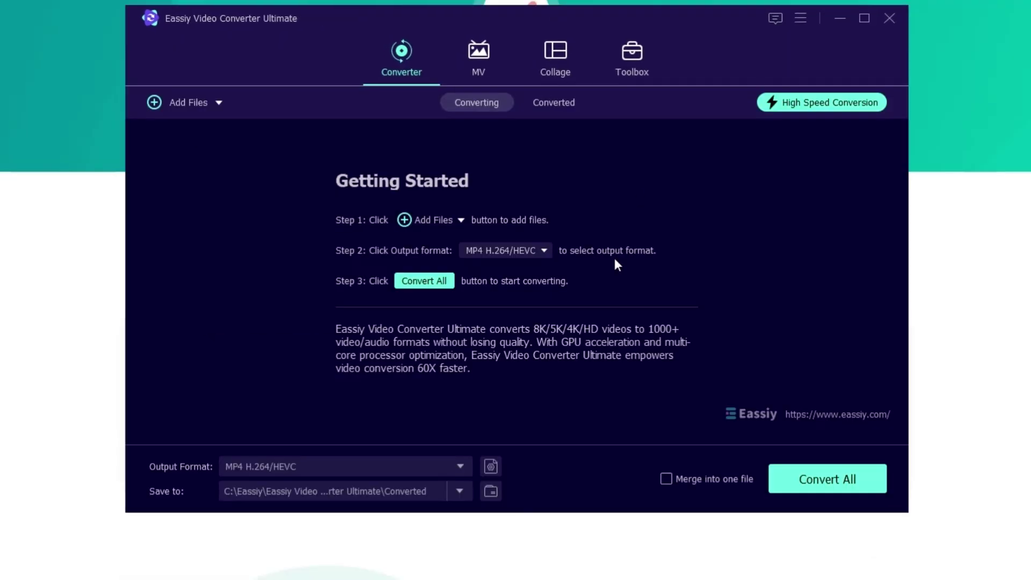
Step: Load the 22.87 MB TUF Gaming video into the Toolbox's Video Compressor
left_click(634, 57)
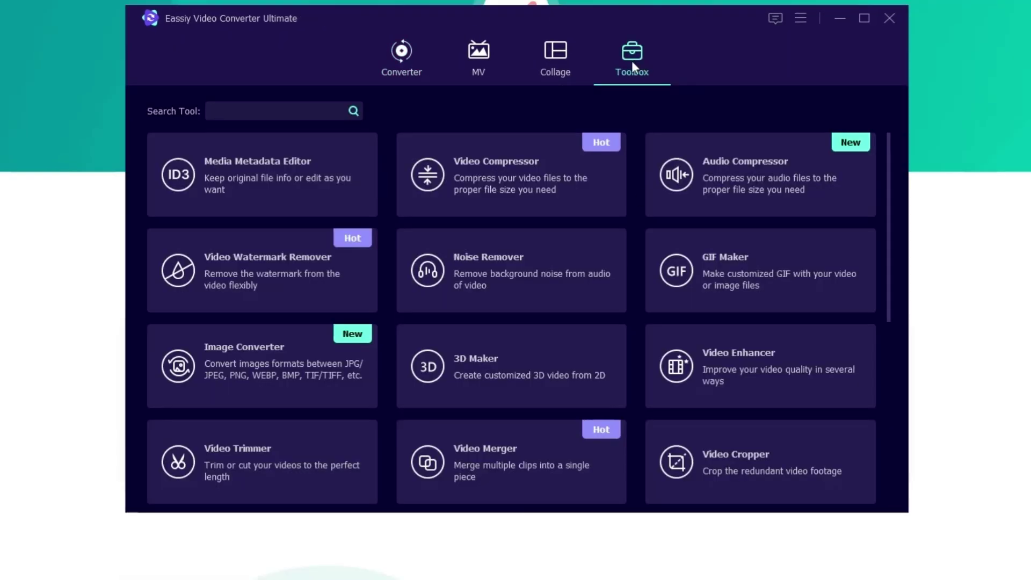
left_click(477, 181)
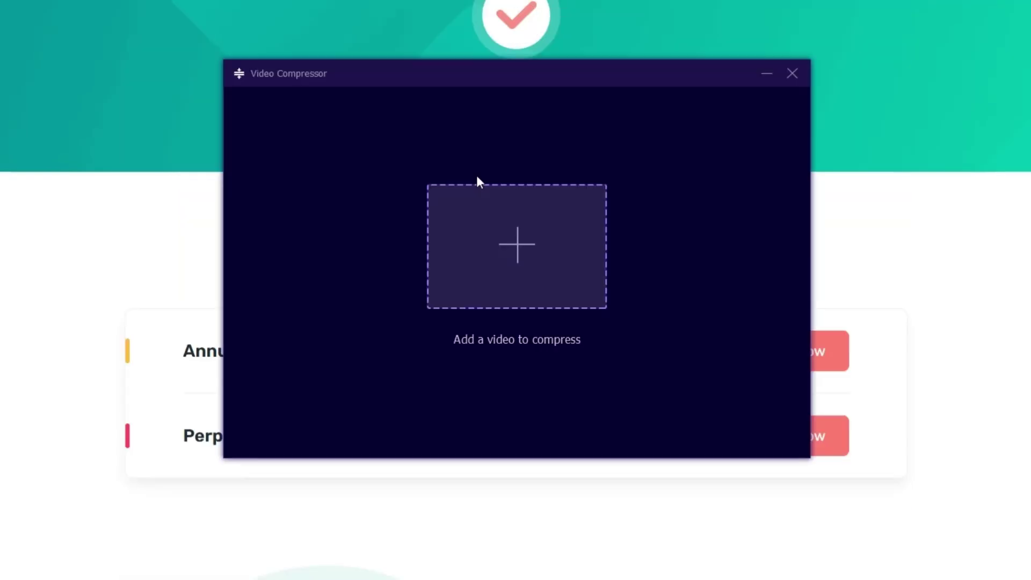
left_click(519, 248)
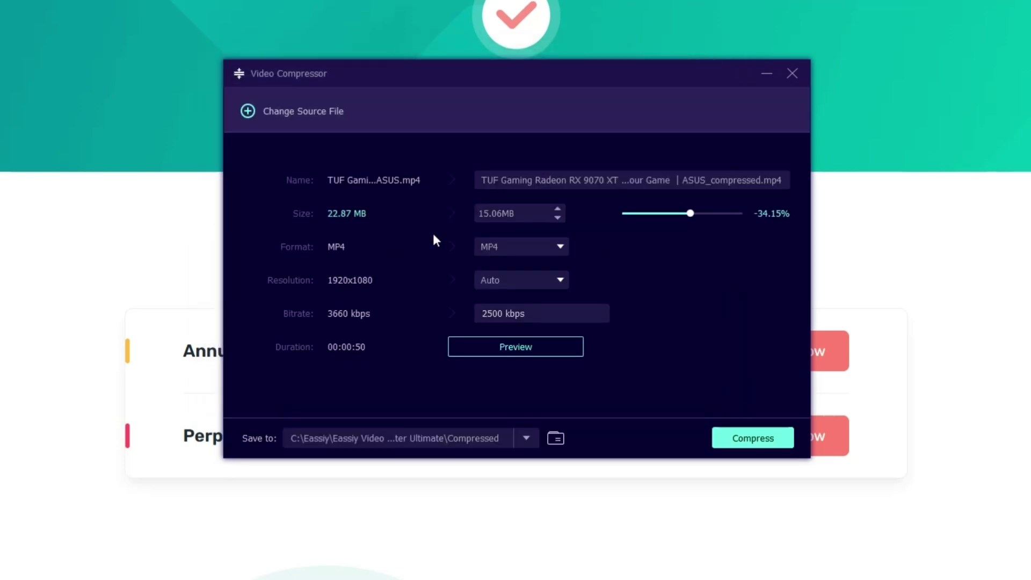
Step: Shorten the output name, check the 2500 kbps bitrate, and choose an output folder
double_click(741, 180)
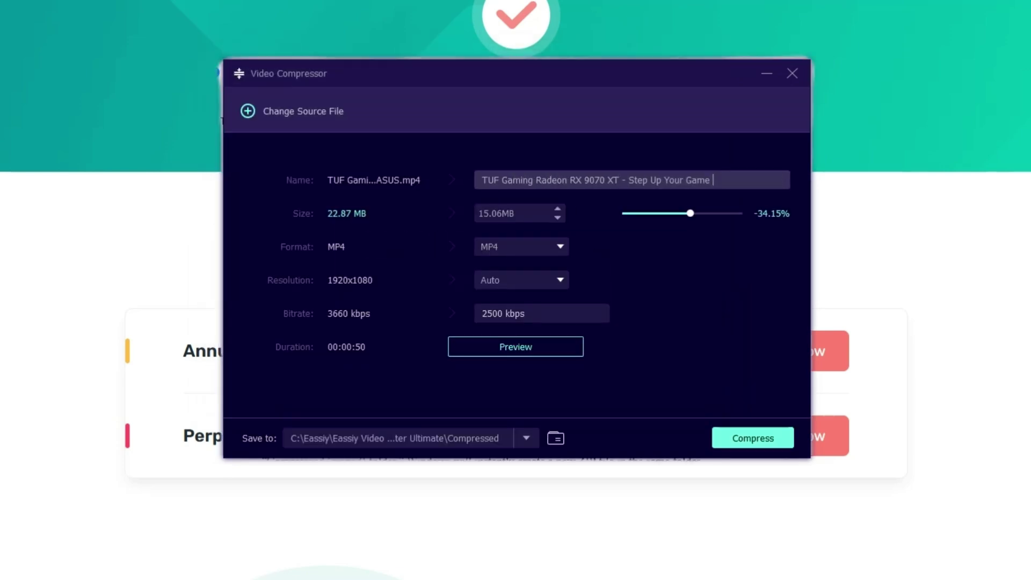
left_click(558, 217)
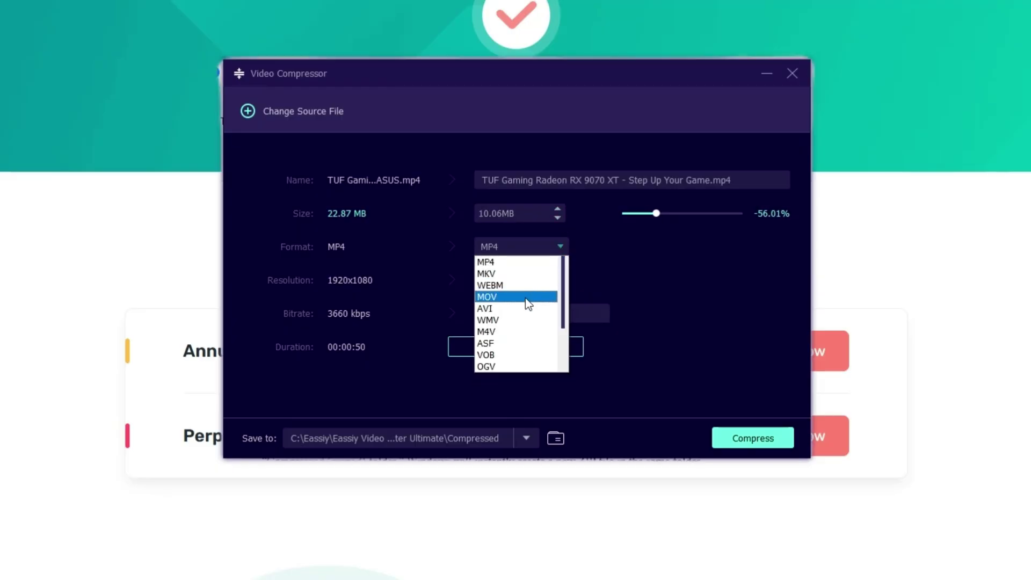
left_click(526, 296)
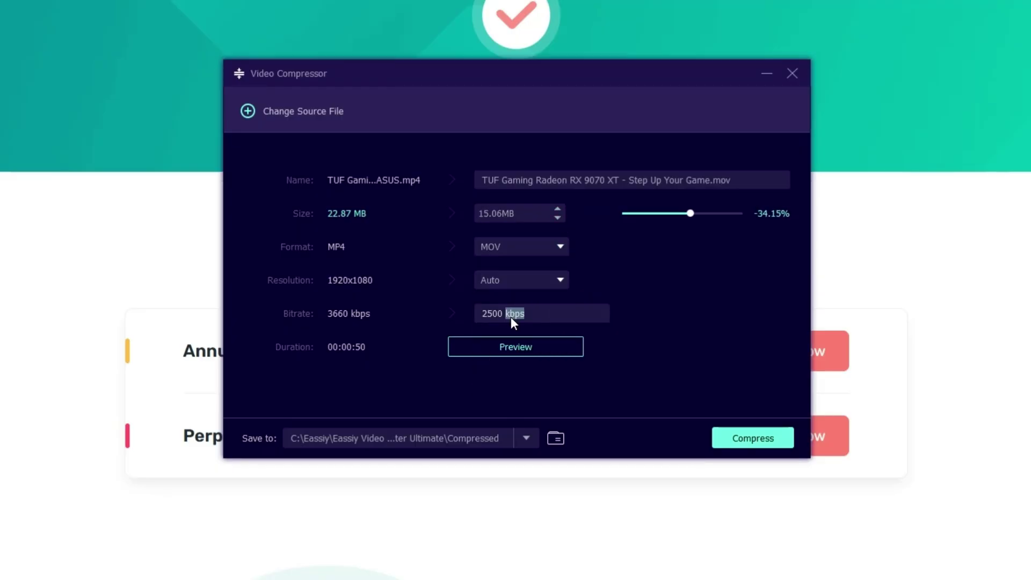
left_click(526, 437)
left_click(385, 495)
left_click(556, 437)
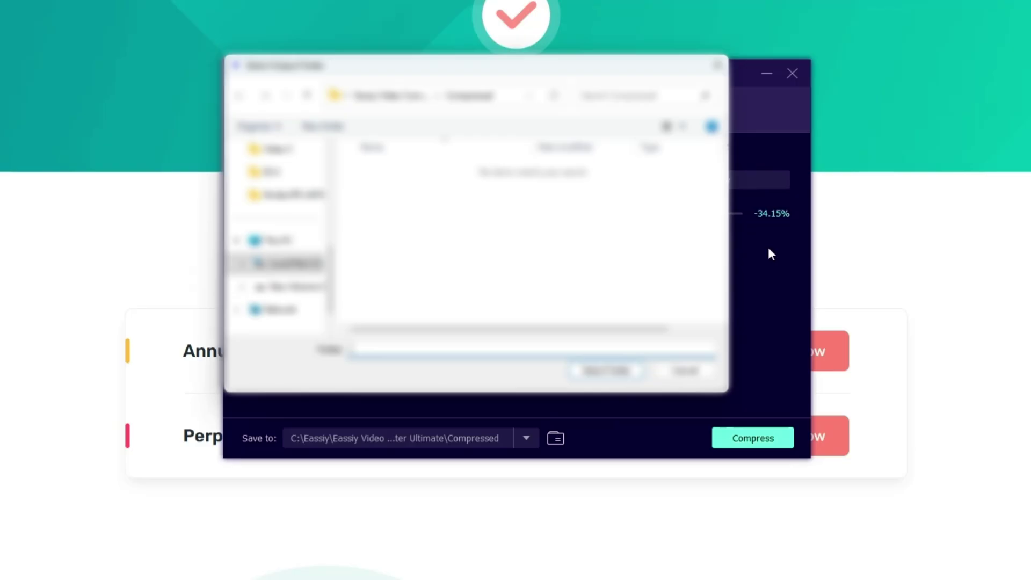
left_click(604, 370)
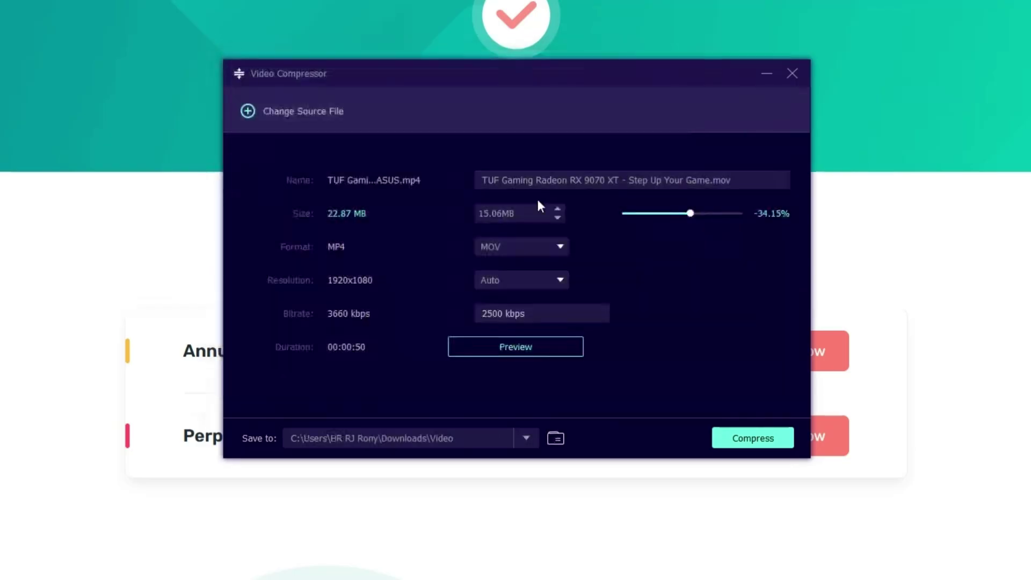
Step: Preview the compressed MOV video, then start compressing it to 15.06 MB
left_click(497, 349)
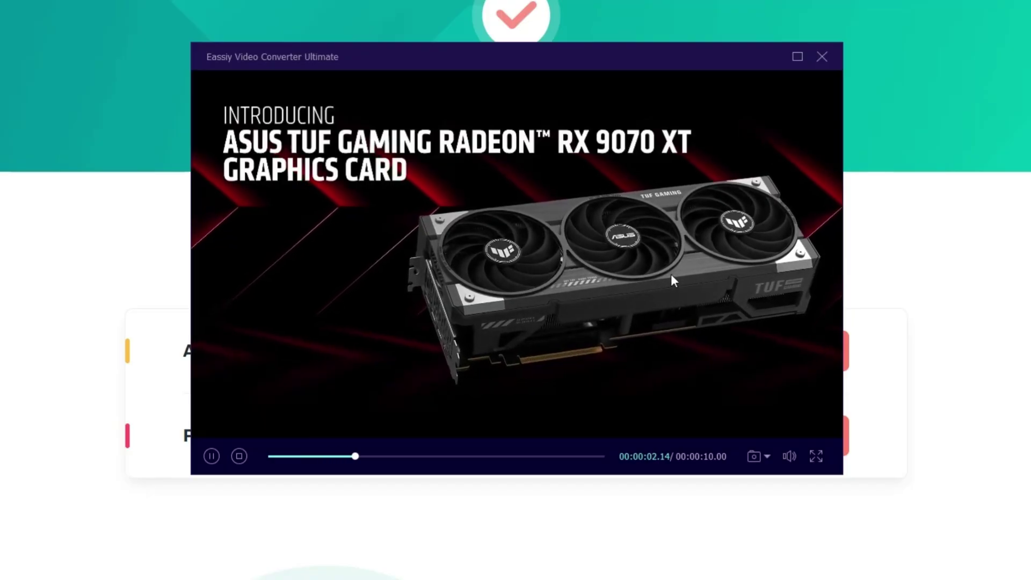
key("Escape")
left_click(750, 446)
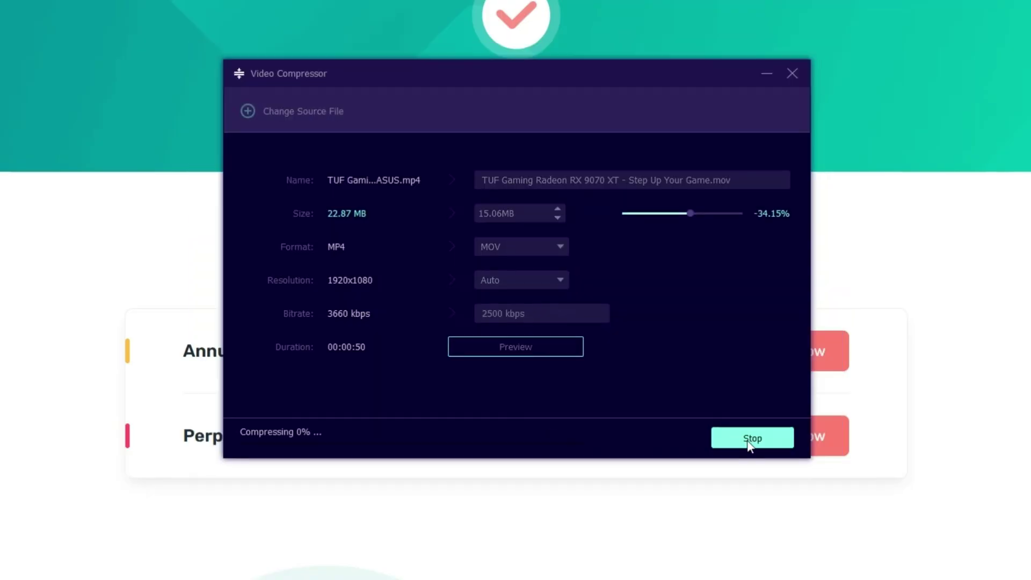